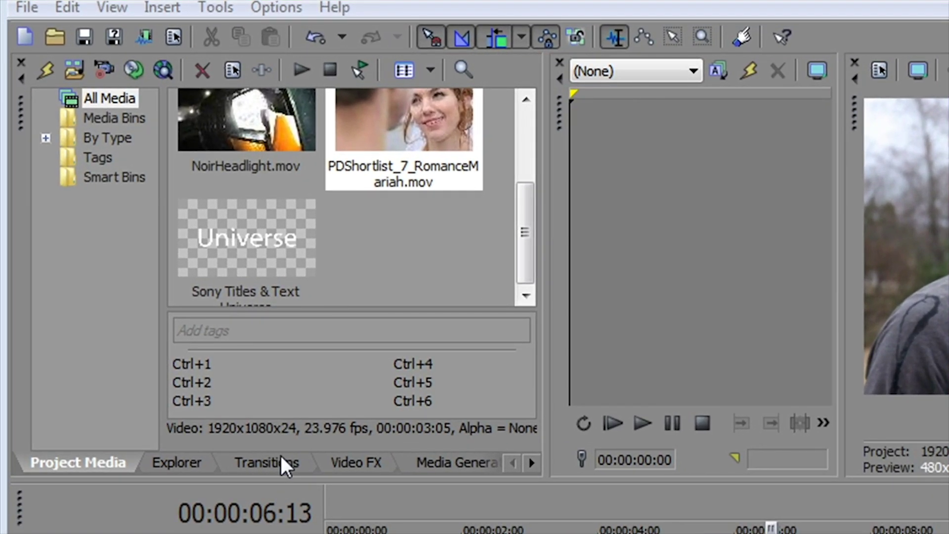
Show the Transitions list and expand Universe Transitions to reveal Black Hole, Blinds, Cube and Glitch.
left_click(280, 465)
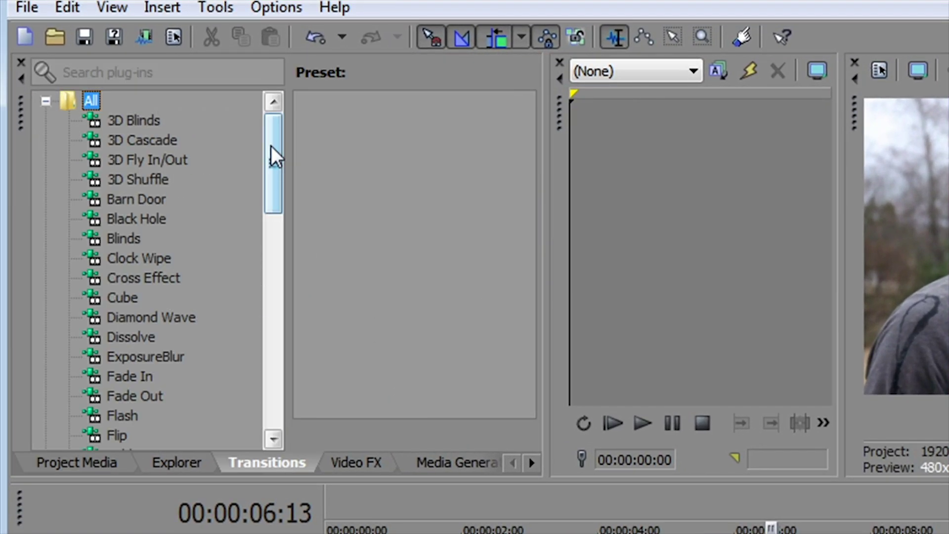
left_click_drag(273, 158, 266, 433)
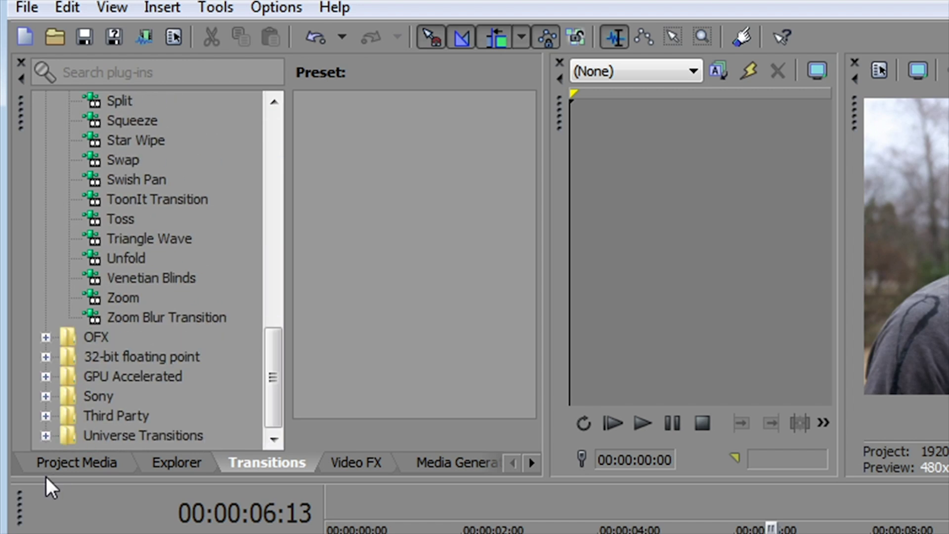
left_click(46, 435)
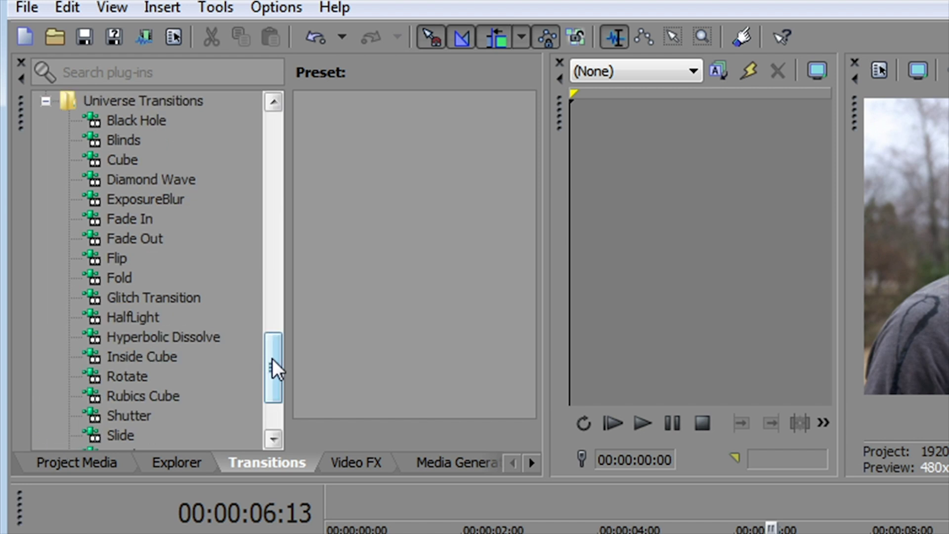
left_click_drag(273, 371, 284, 351)
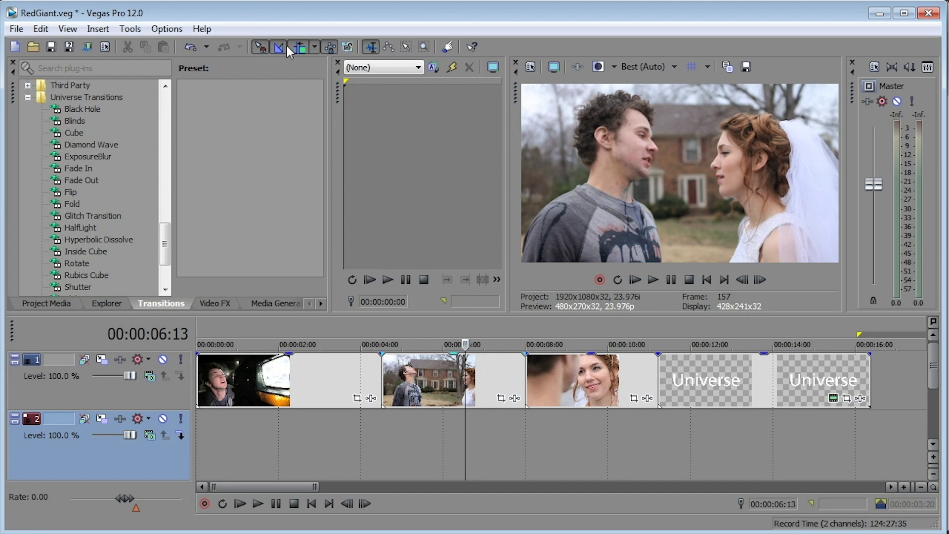
Enable Automatic Crossfades and slide the second clip over the first for a 2:03 crossfade.
left_click(278, 48)
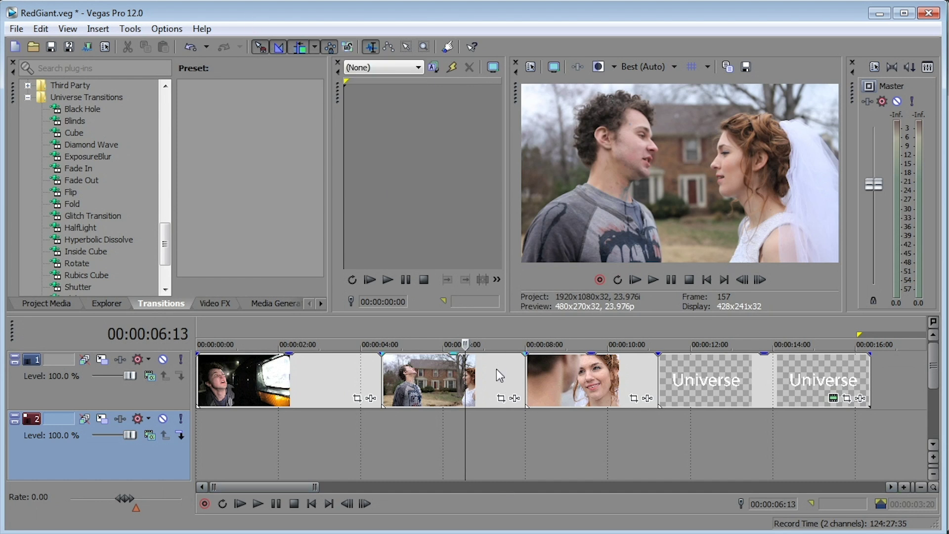
left_click_drag(491, 369, 465, 374)
left_click_drag(590, 295, 497, 301)
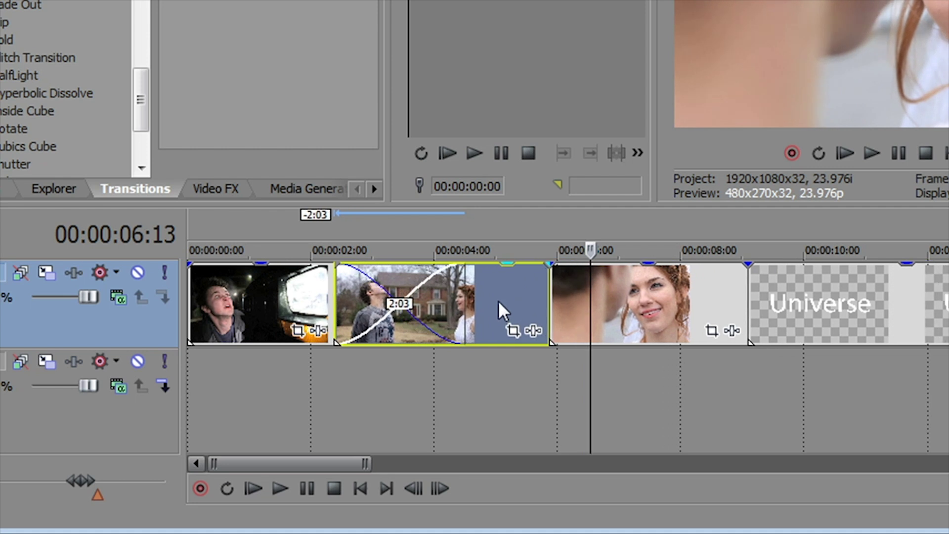
left_click(460, 306)
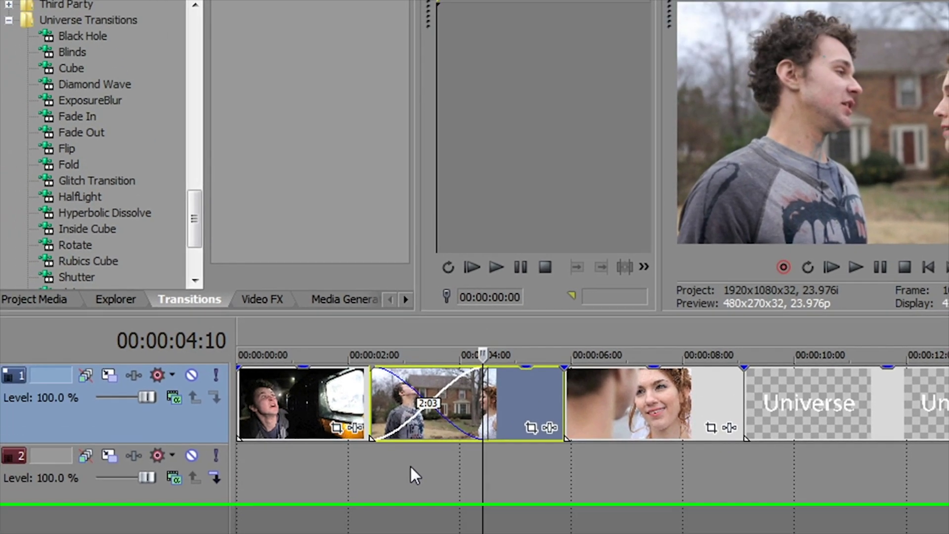
Apply the Universe Unfold transition to the crossfade at 03:03 and move its settings window aside.
left_click(380, 405)
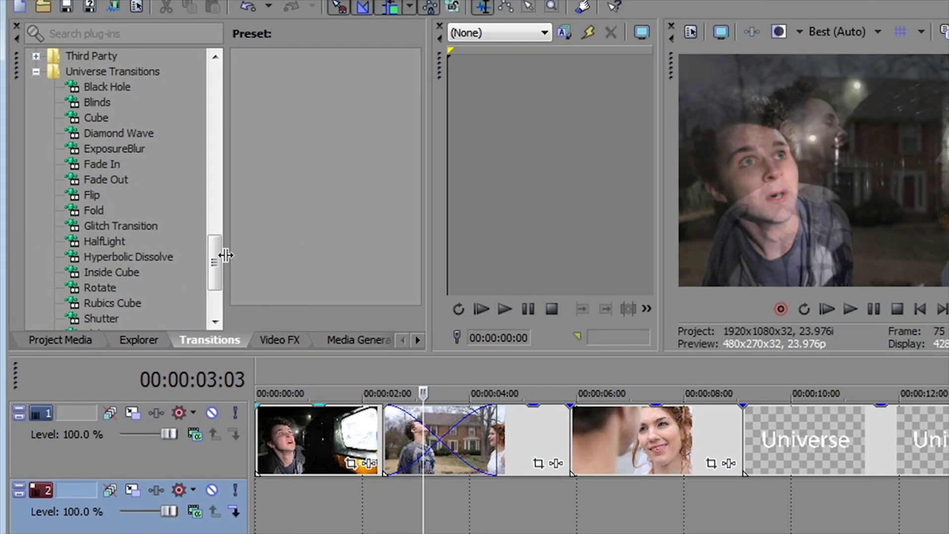
left_click_drag(215, 263, 225, 307)
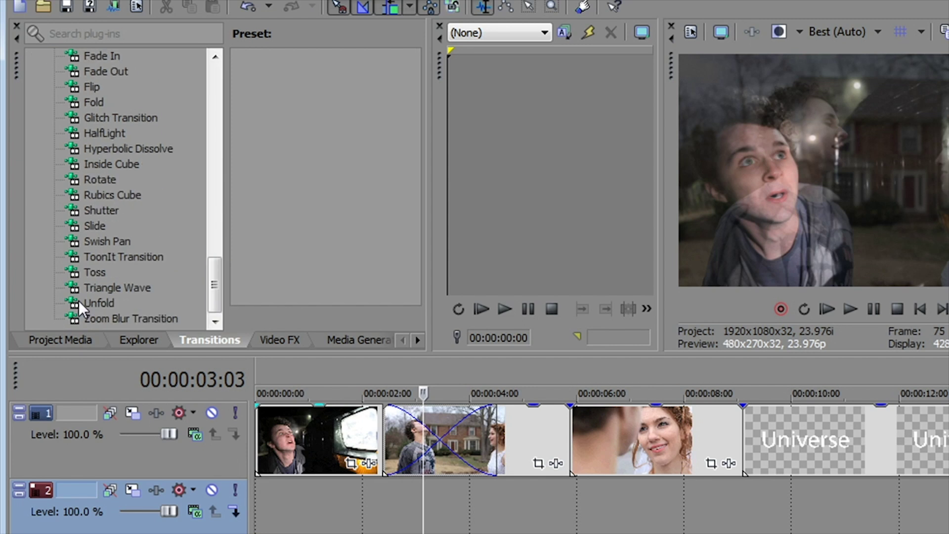
left_click_drag(79, 297, 465, 433)
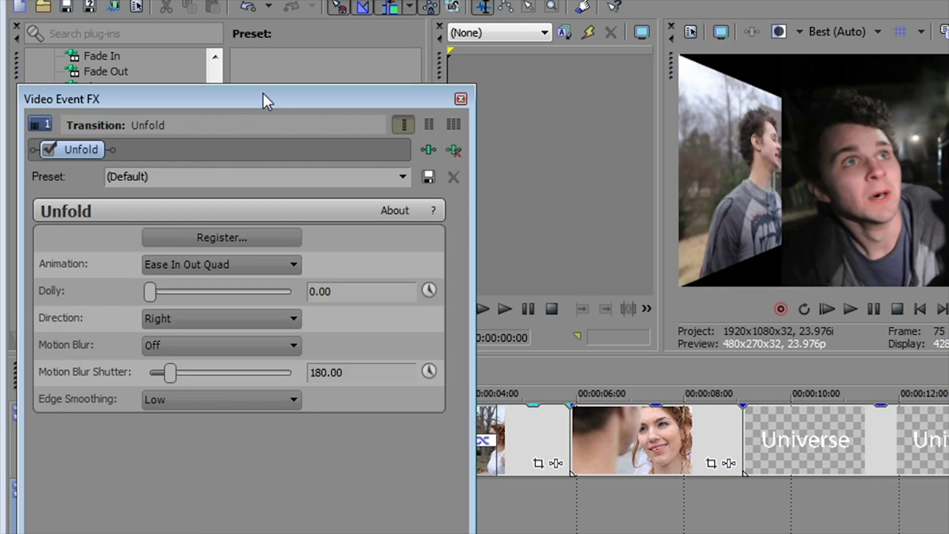
left_click_drag(231, 100, 354, 1)
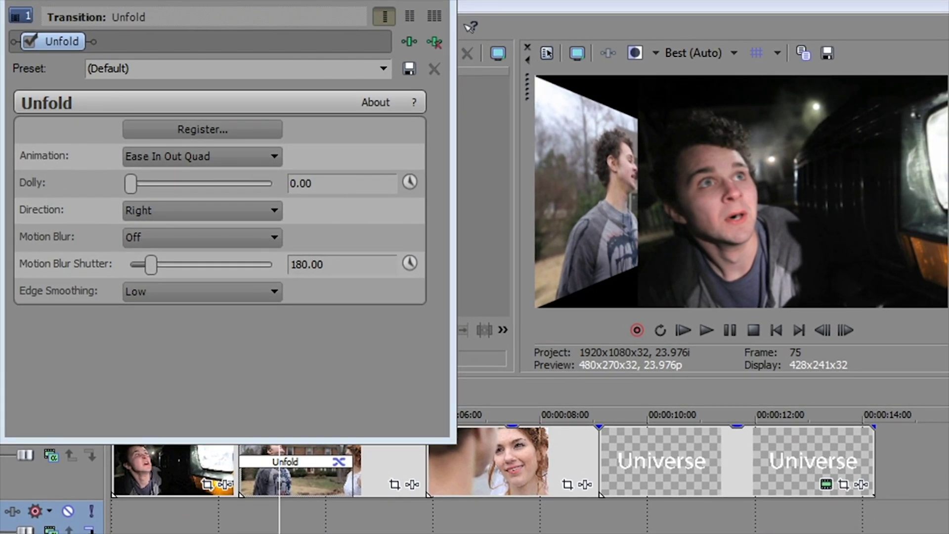
left_click(277, 514)
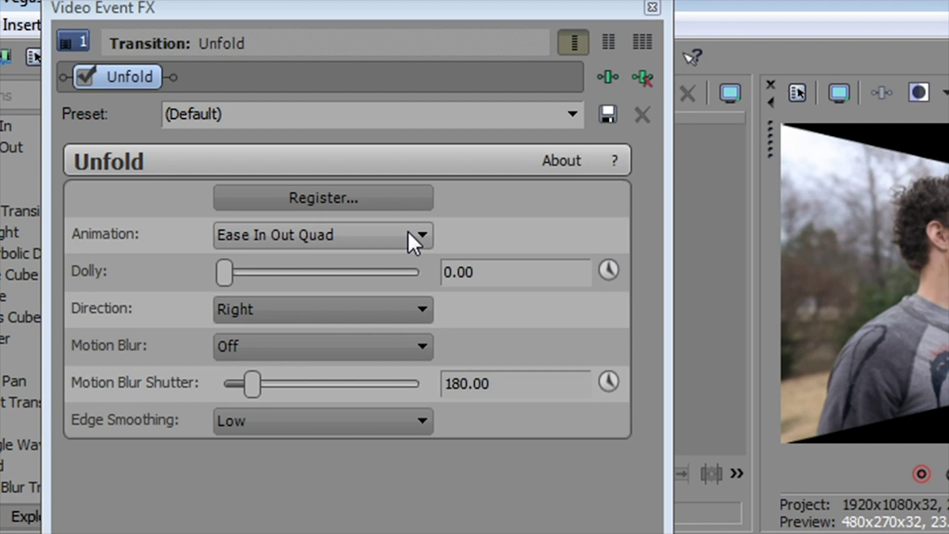
Keep Ease In Out Quad easing and set the Unfold direction to Upwards.
left_click(407, 230)
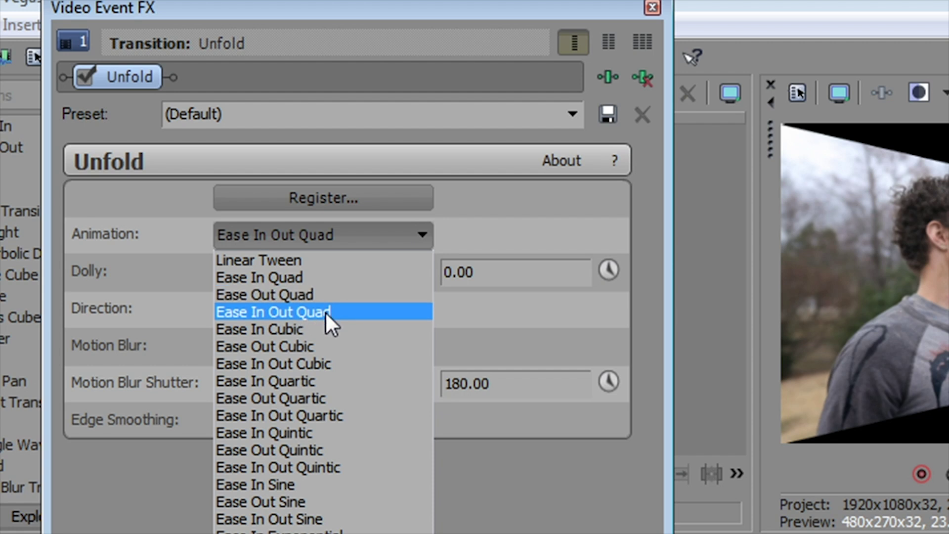
left_click(349, 312)
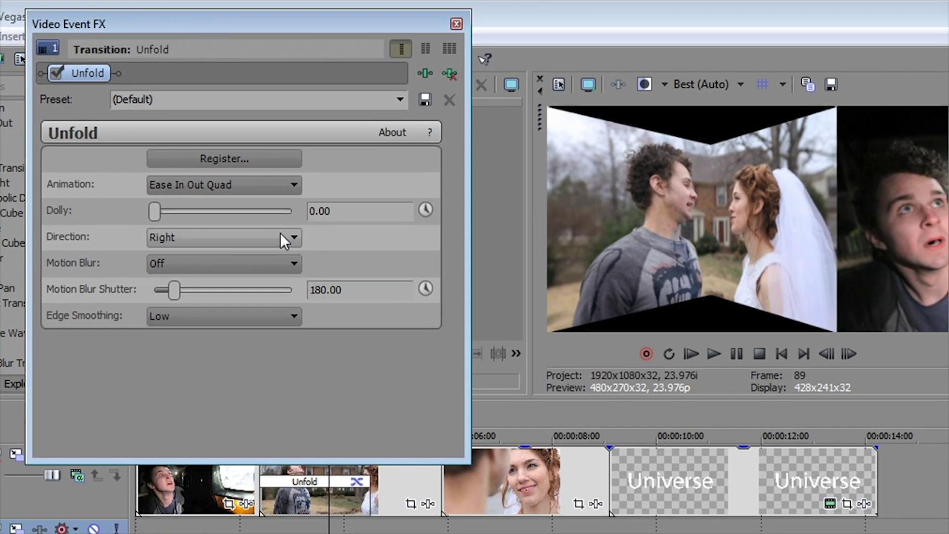
left_click(280, 239)
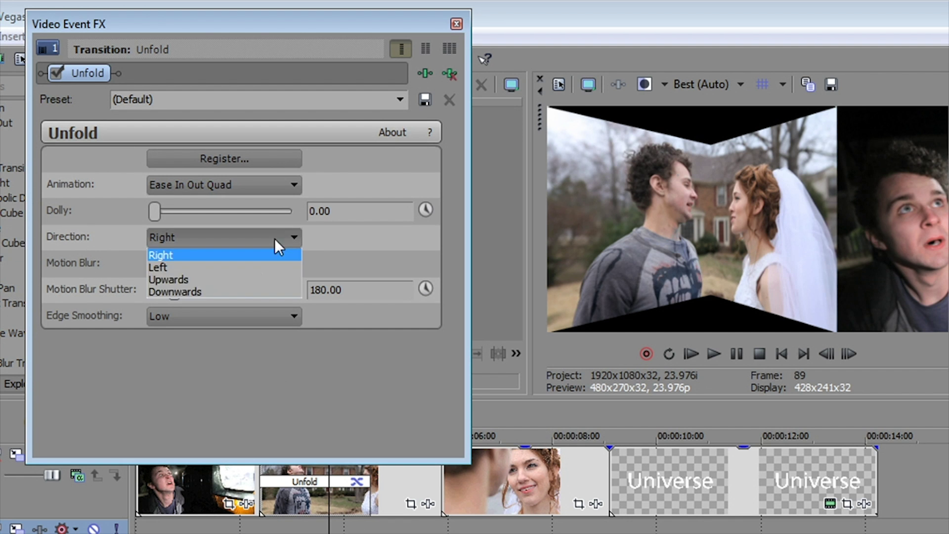
left_click(228, 279)
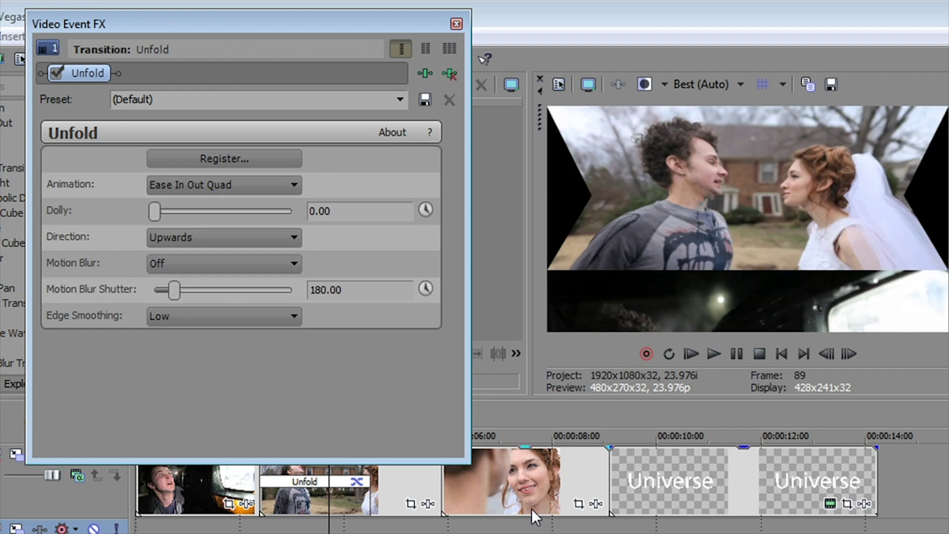
Preview the upward Unfold transition and close its settings window.
key("space")
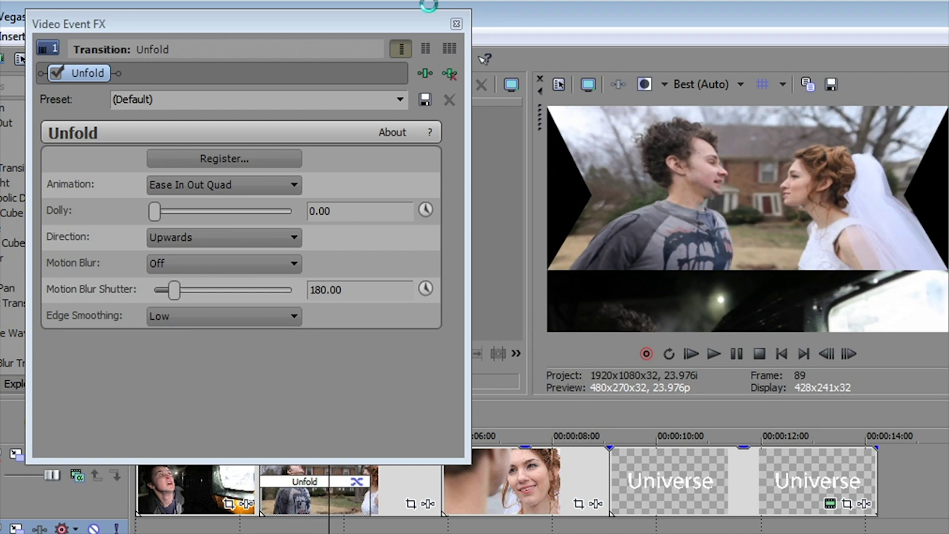
left_click(458, 27)
left_click(459, 29)
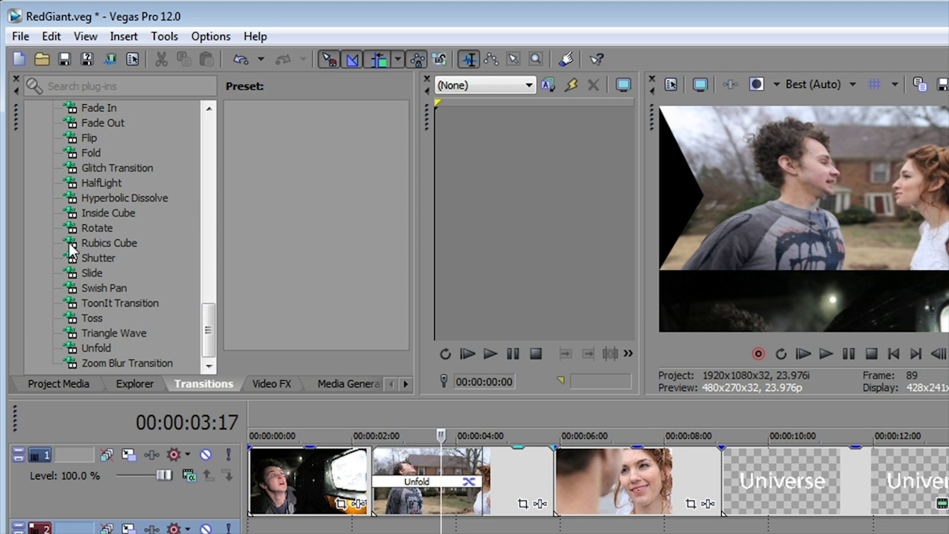
Replace Unfold with the Rubics Cube transition and preview it.
left_click_drag(69, 241, 418, 476)
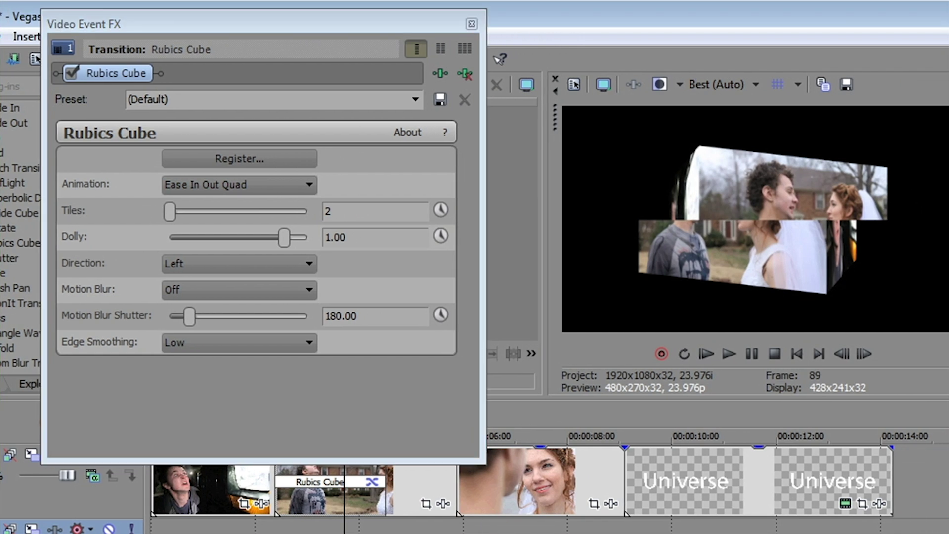
key("Left")
key("Left")
key("Left")
key("Left")
key("Left")
key("Left")
key("Left")
key("Left")
key("Left")
key("Left")
key("Left")
key("Left")
key("Left")
key("Left")
key("Left")
key("space")
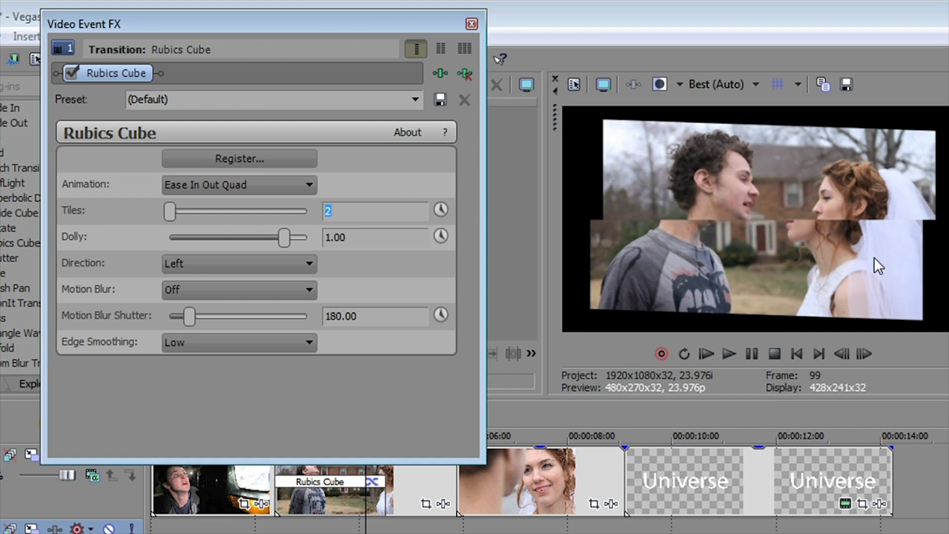
Set the Rubics Cube Tiles to 4 and replay the transition.
type("4")
left_click(864, 314)
key("j")
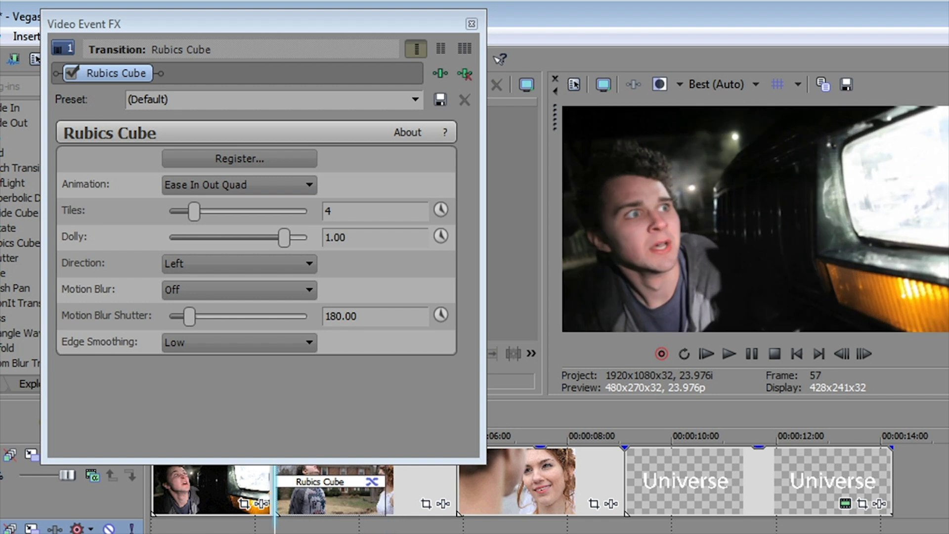
key("l")
key("k")
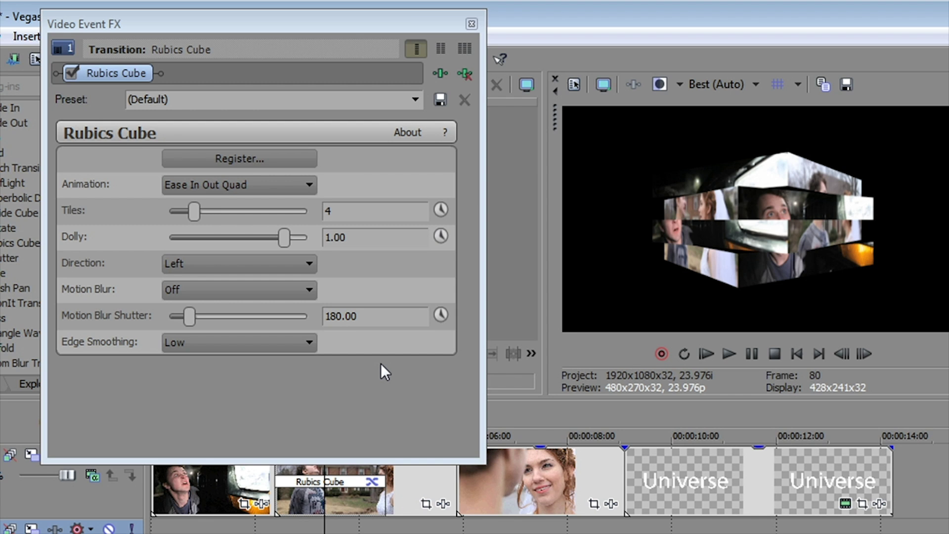
Close the Rubics Cube settings and place GreenBG.mov on track 2 as a backdrop.
left_click(472, 25)
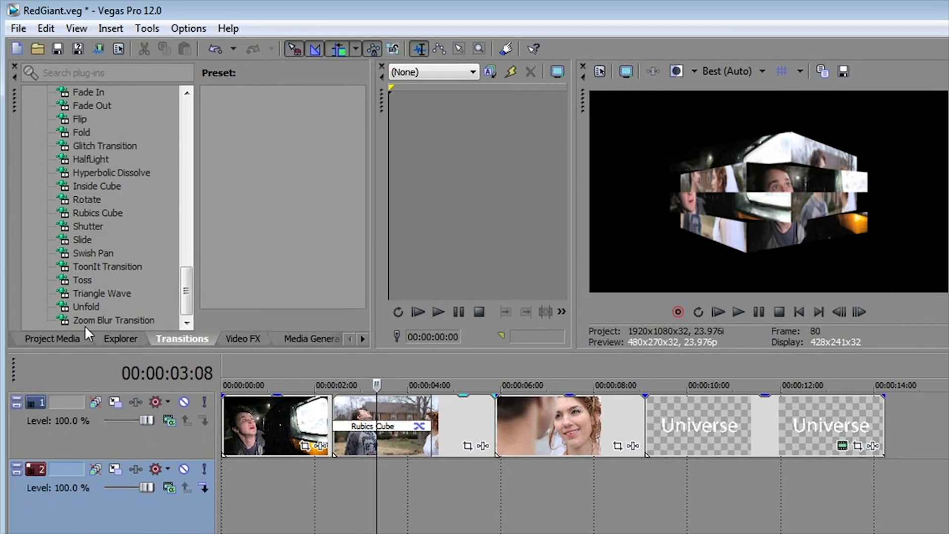
left_click(75, 339)
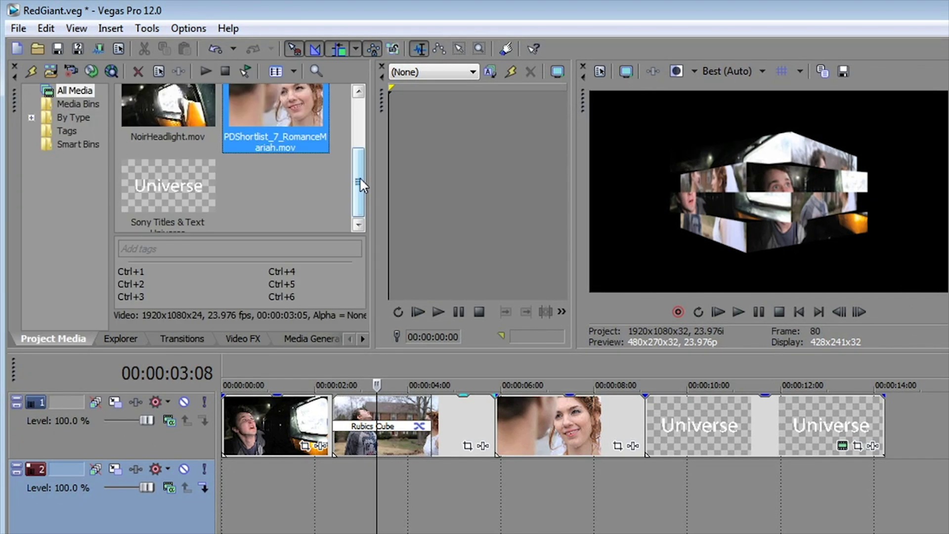
left_click_drag(360, 177, 372, 100)
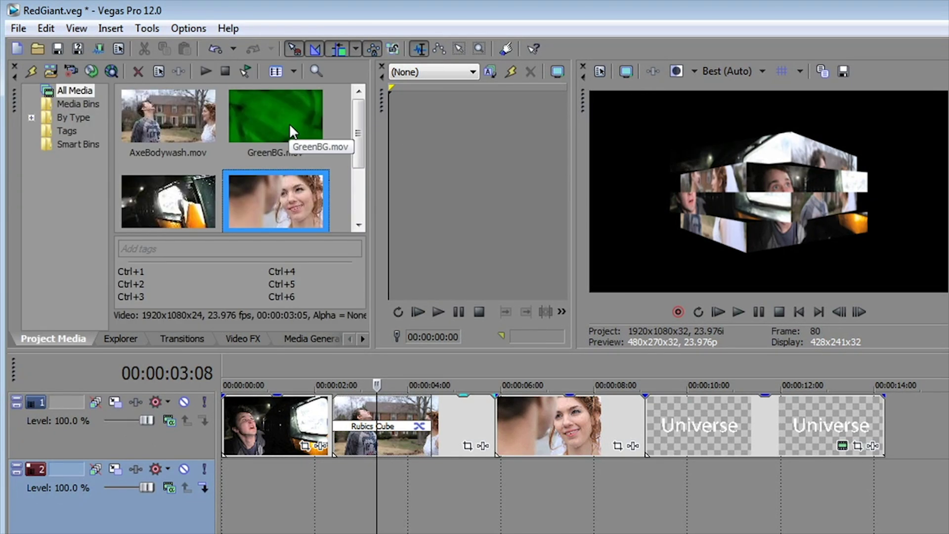
left_click_drag(289, 120, 296, 527)
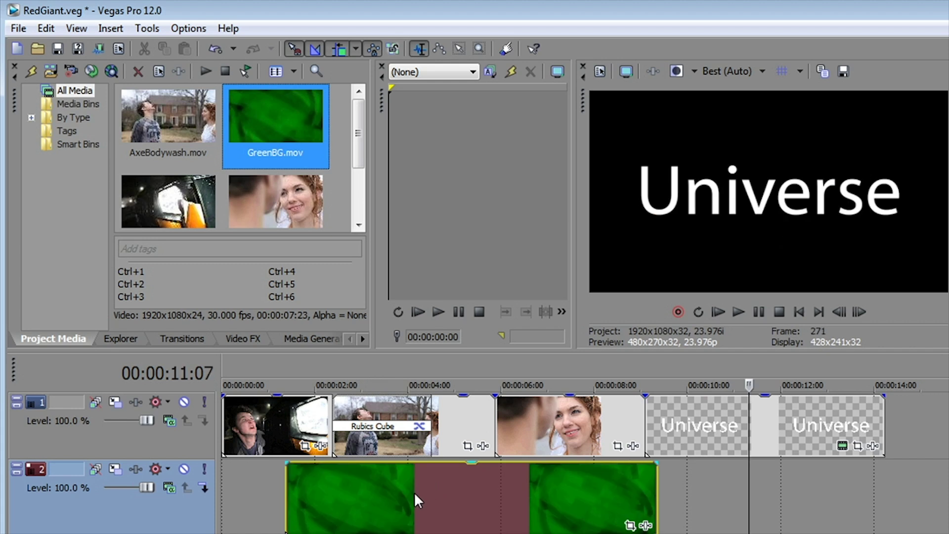
Preview the Rubics Cube transition from about 00:00:04:03 over the green backdrop.
left_click(414, 491)
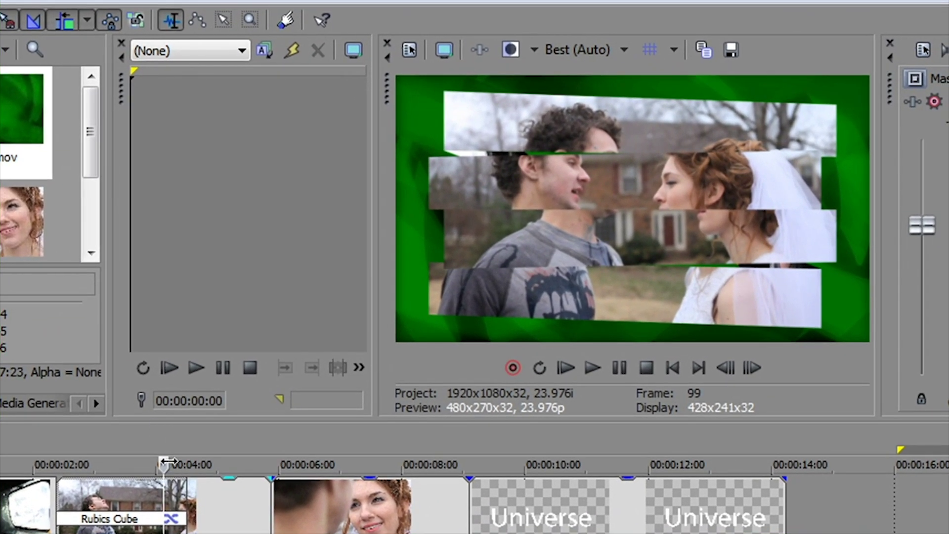
key("space")
left_click_drag(168, 465, 90, 464)
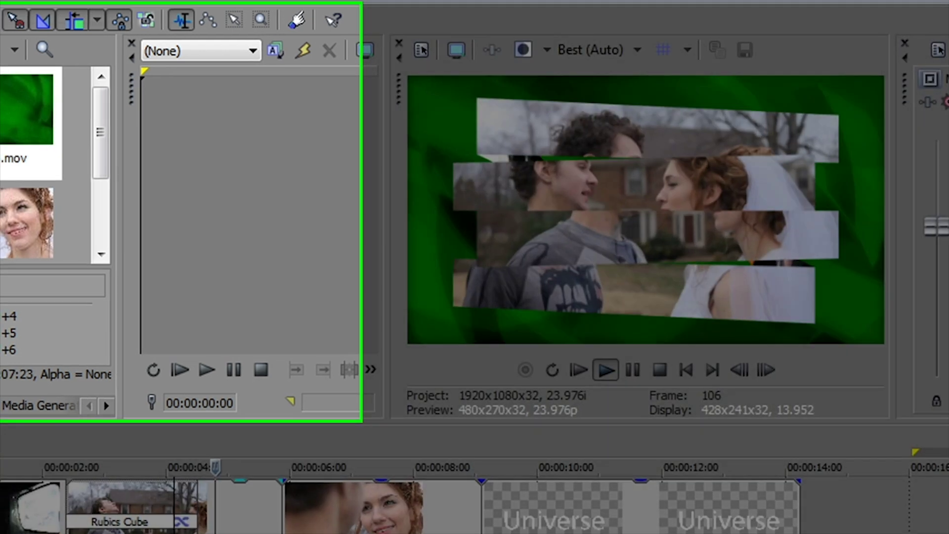
left_click(169, 481)
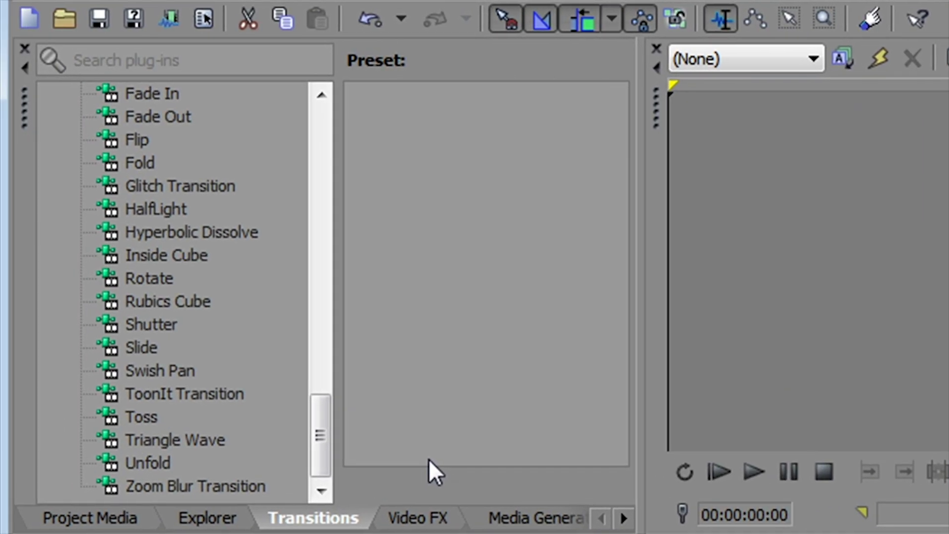
Replace the transition with Glitch Transition and browse its Preset list.
left_click_drag(211, 182, 604, 461)
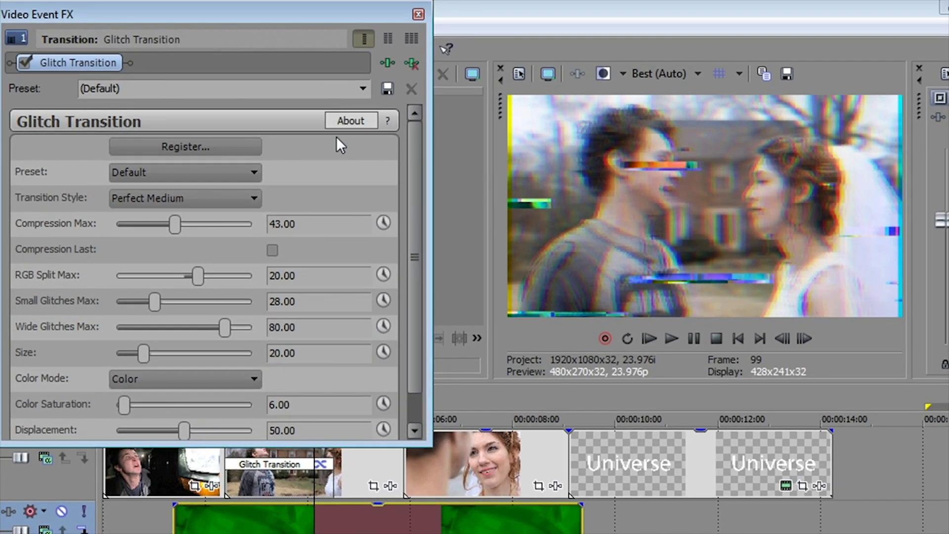
left_click(256, 172)
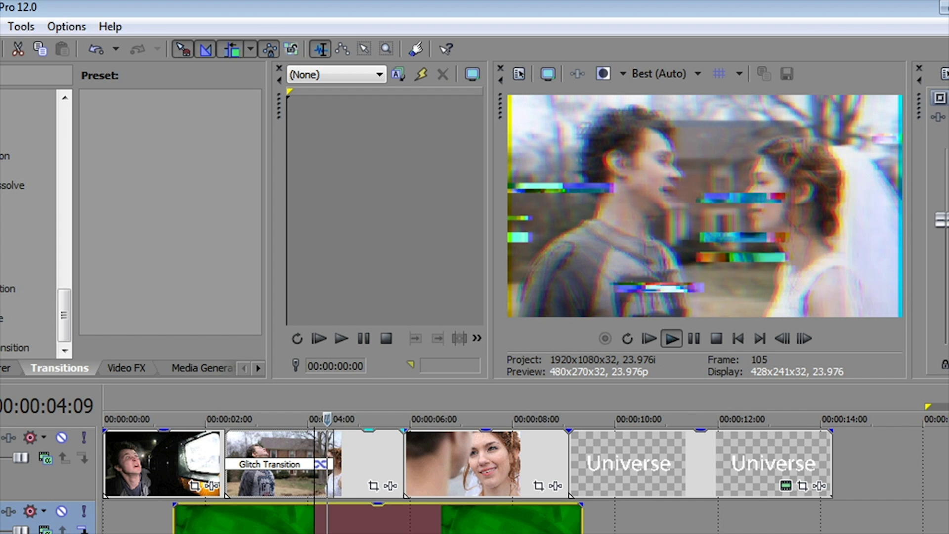
Play back the Glitch Transition from just before the overlap.
left_click_drag(256, 419, 227, 418)
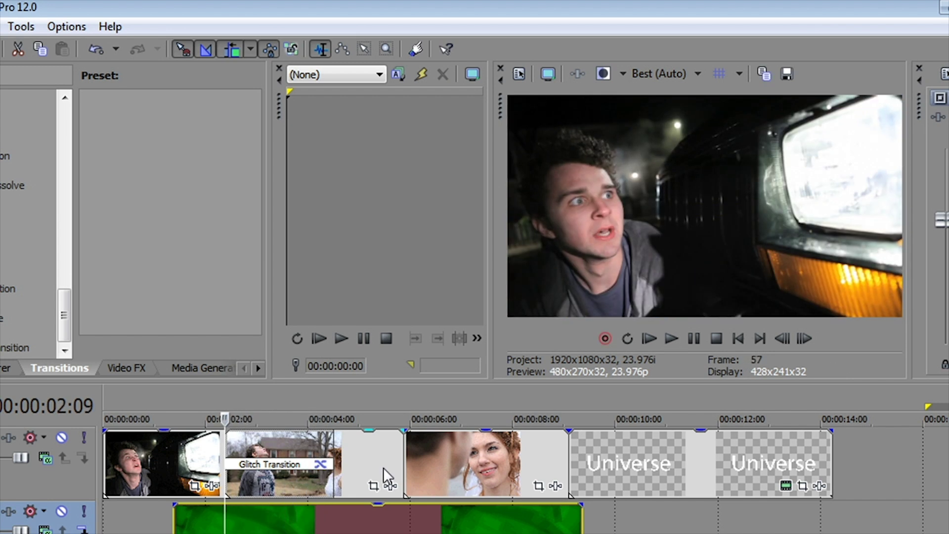
key("space")
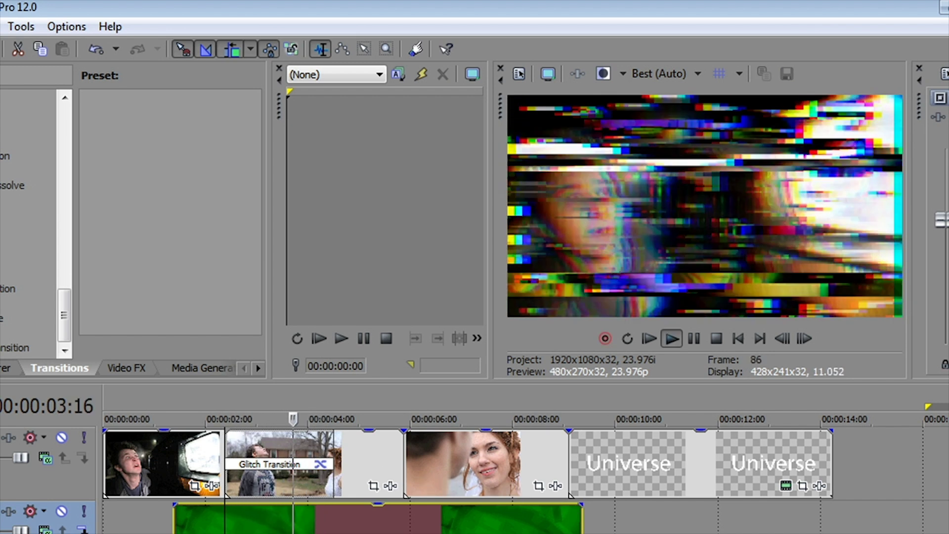
key("Return")
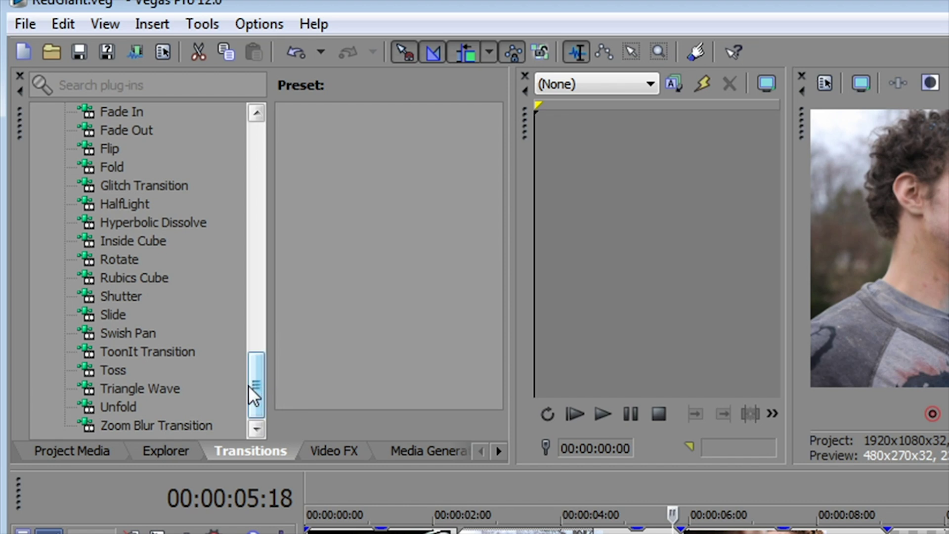
left_click(335, 447)
Expand Universe Stylize and apply RetroGrade to the woman's close-up clip as 8mm Black and White.
mouse_move(218, 141)
left_mouse_down()
mouse_move(227, 306)
mouse_move(214, 393)
left_mouse_up()
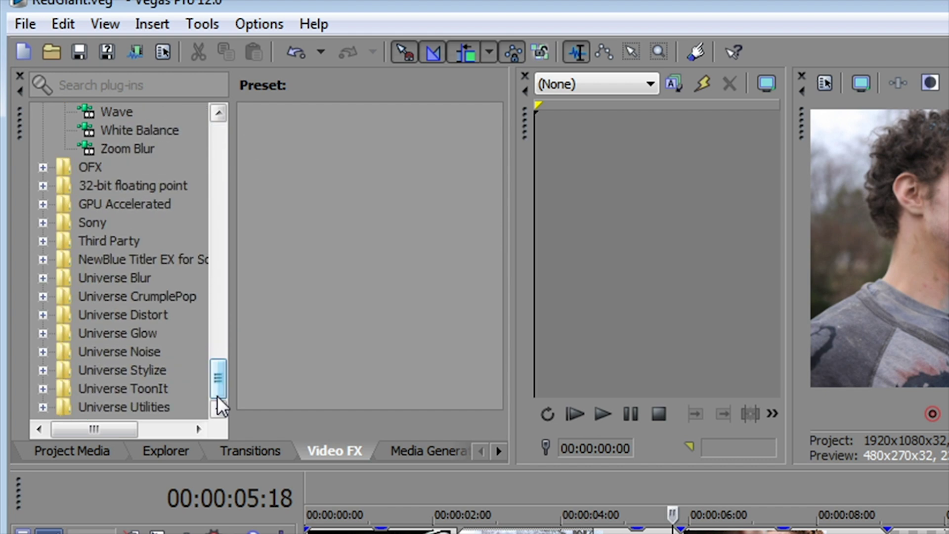
left_click(43, 407)
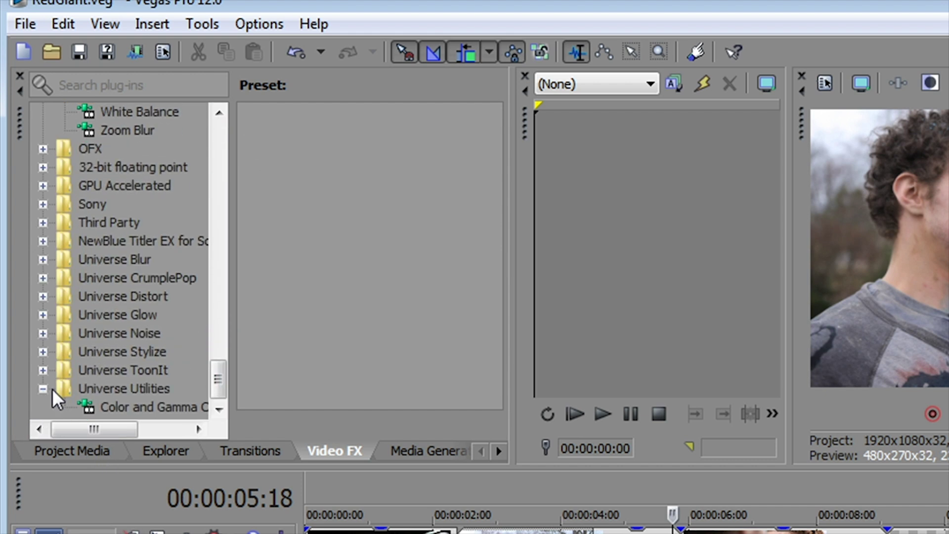
left_click(45, 389)
left_click(43, 388)
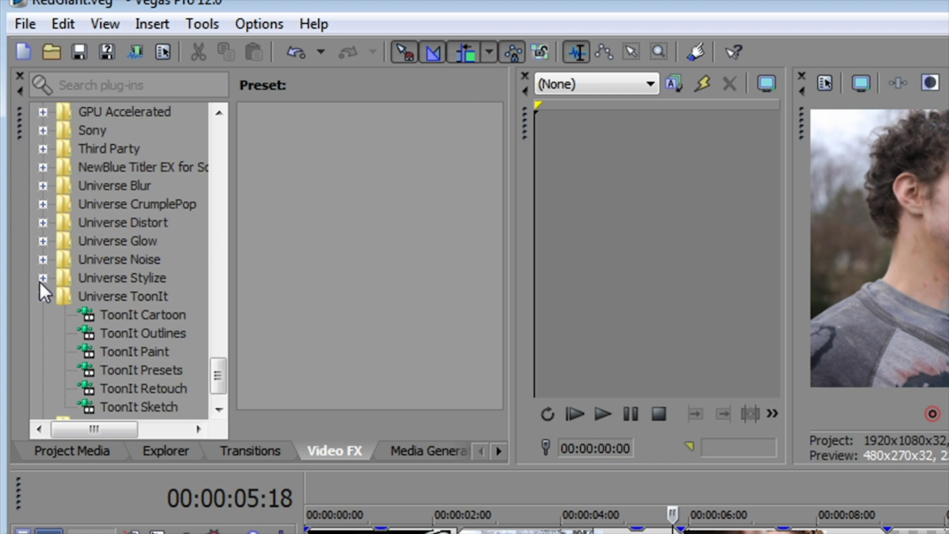
left_click(43, 278)
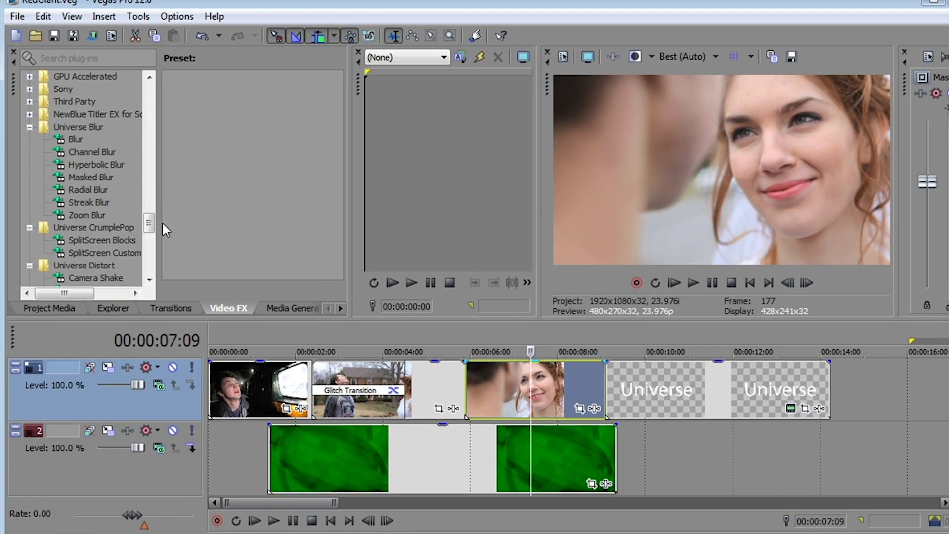
left_click_drag(154, 227, 150, 256)
left_click_drag(523, 380, 522, 380)
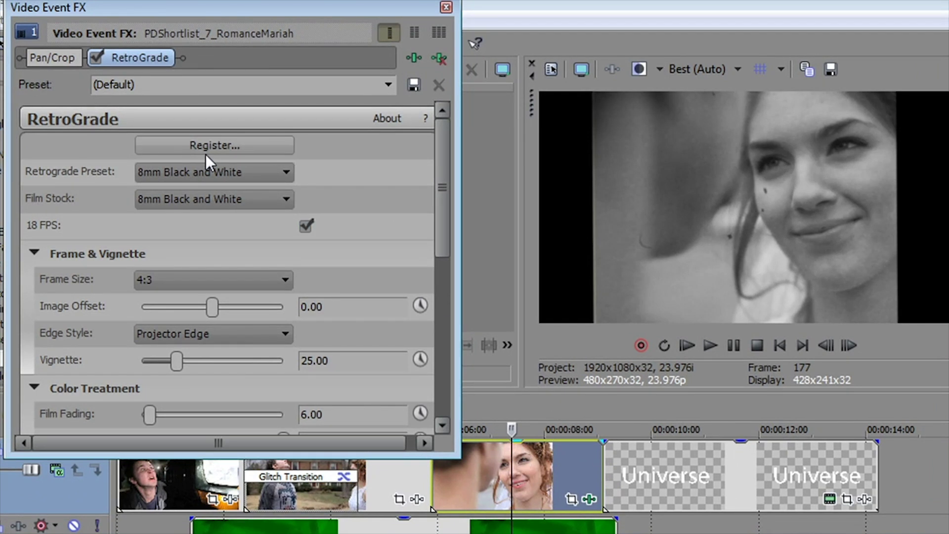
Apply the 8mm Home Video RetroGrade preset and play the clip from frame 154.
left_click(280, 168)
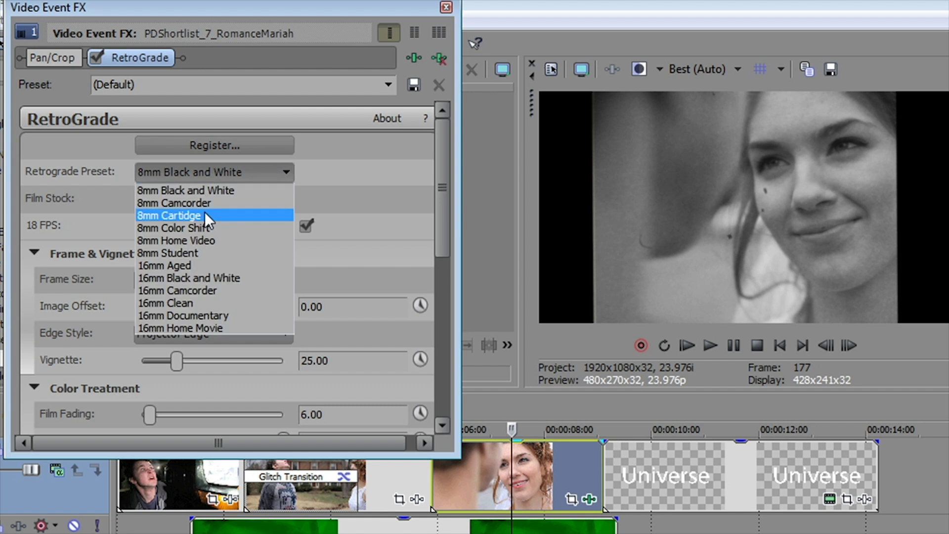
left_click(180, 241)
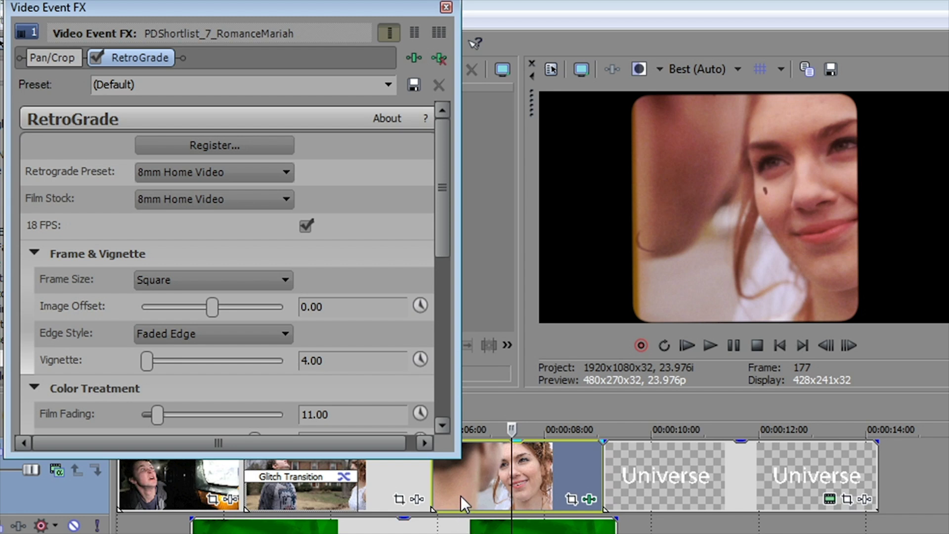
left_click(461, 495)
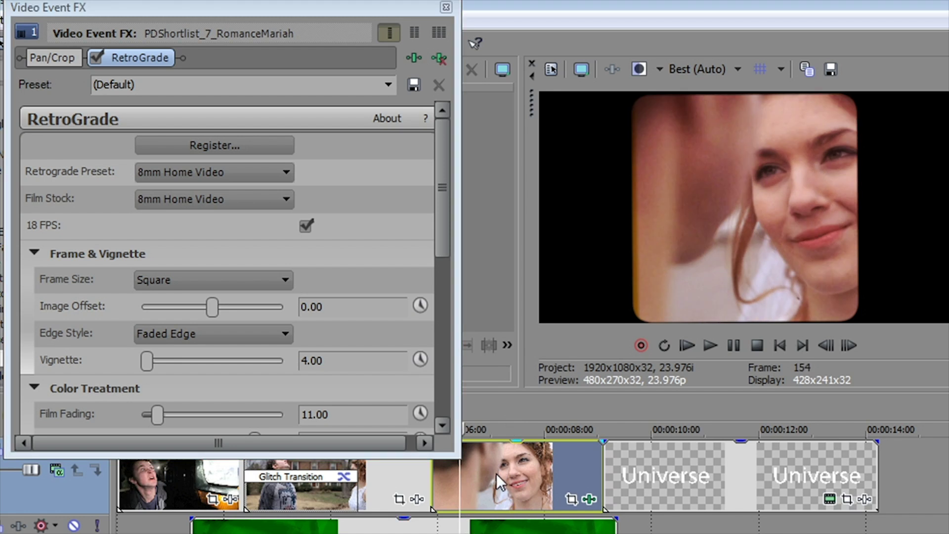
key("space")
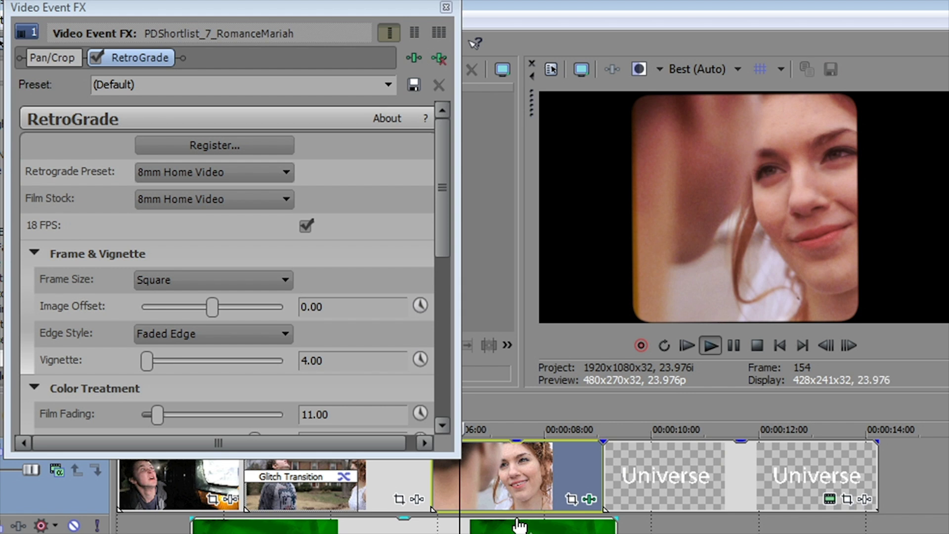
key("Return")
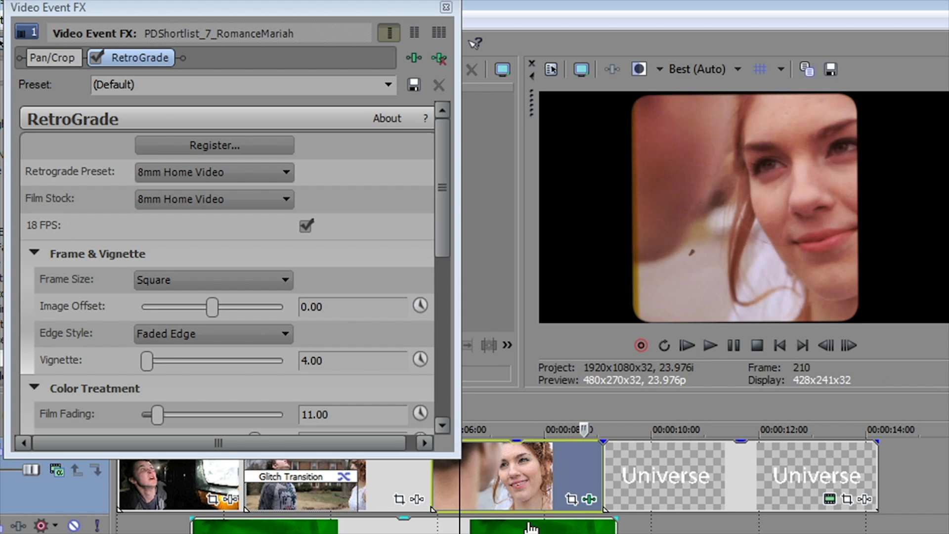
Switch to the 16mm Documentary preset and play the clip from frame 158.
left_click(204, 172)
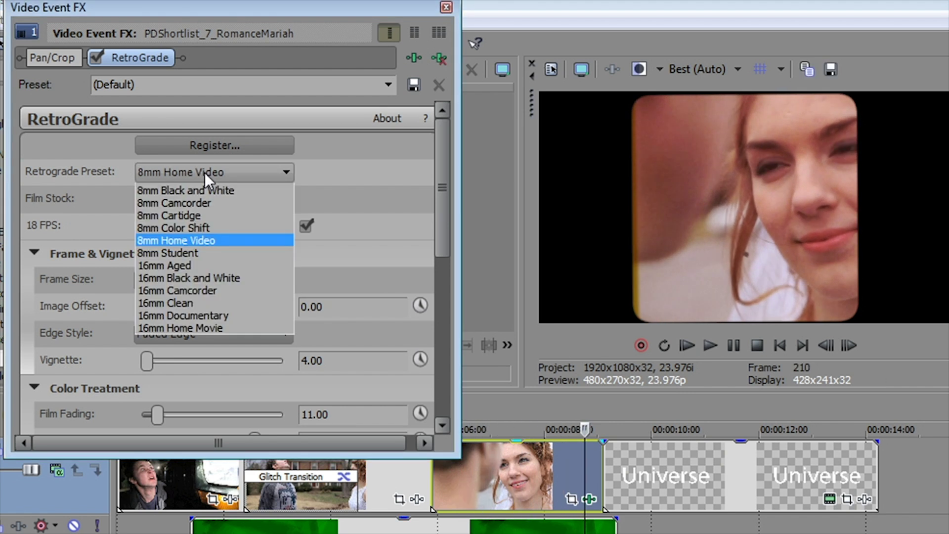
left_click(212, 315)
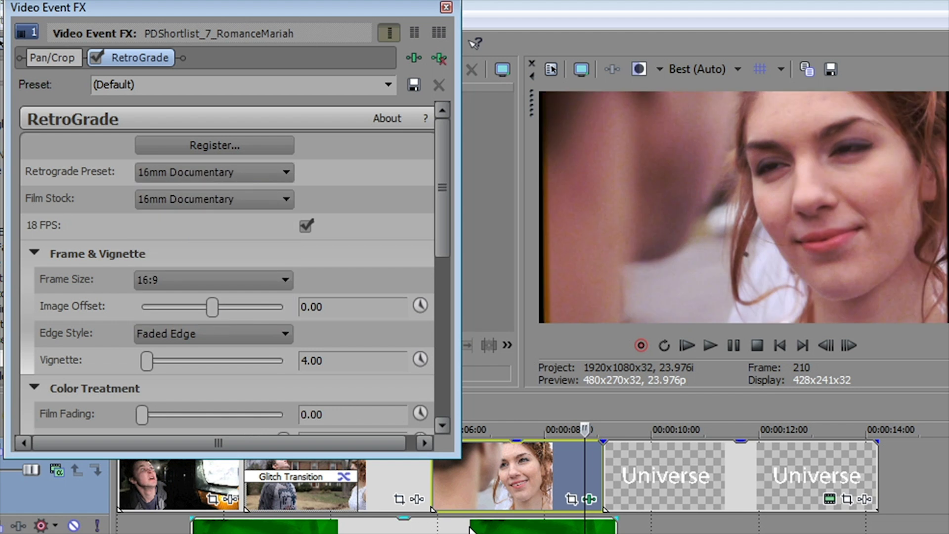
left_click(468, 529)
key("space")
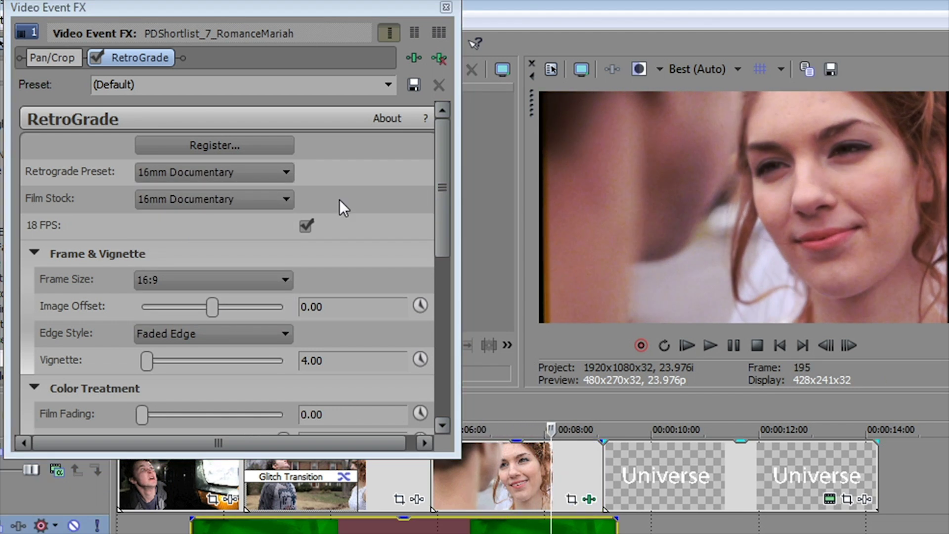
Choose the 16mm Home Movie preset, then remove RetroGrade from the FX chain.
left_click(223, 172)
left_click(182, 329)
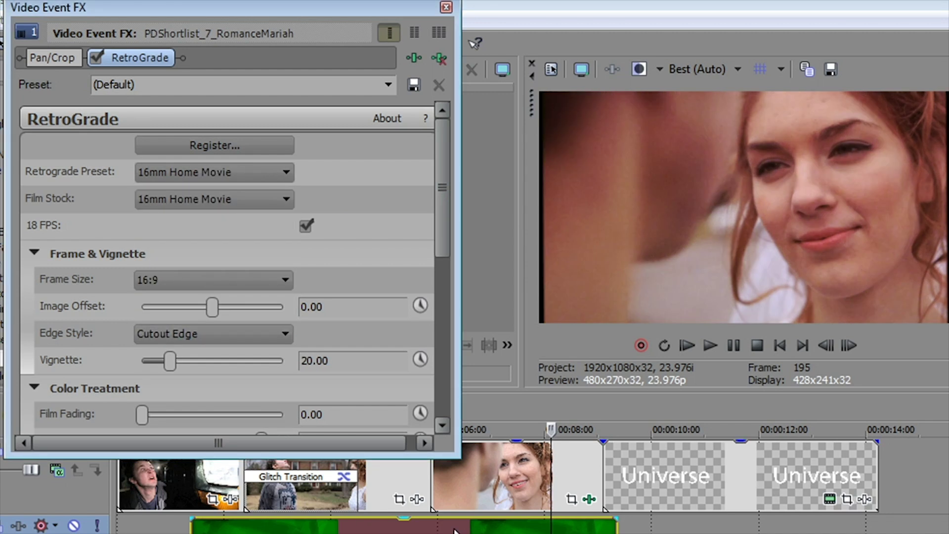
left_click(440, 59)
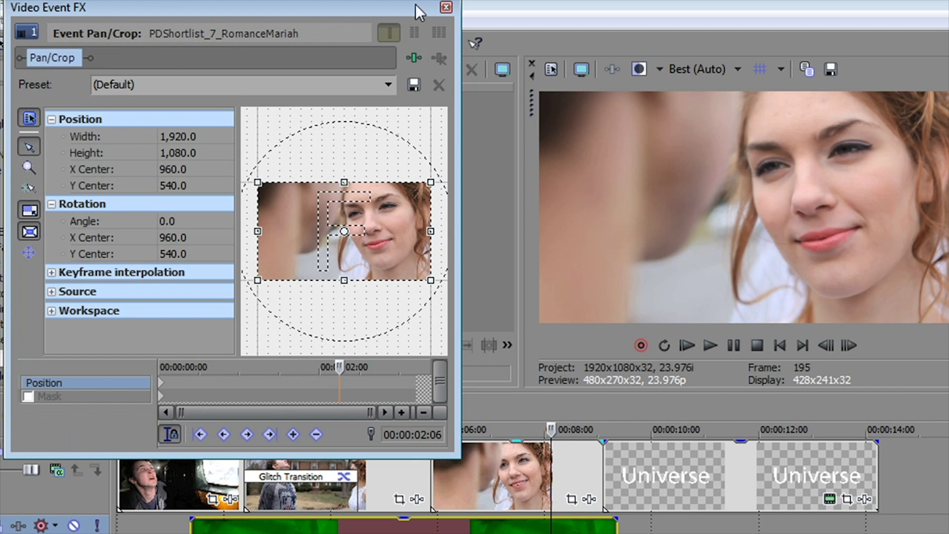
Close the effects window and add Knoll Light Factory EZ to the woman's clip.
left_click(445, 6)
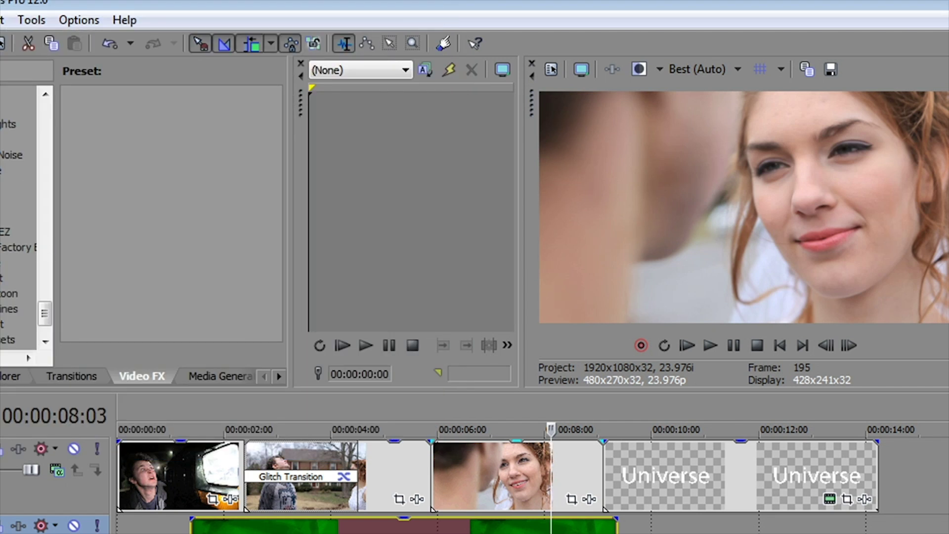
left_click_drag(5, 247, 380, 401)
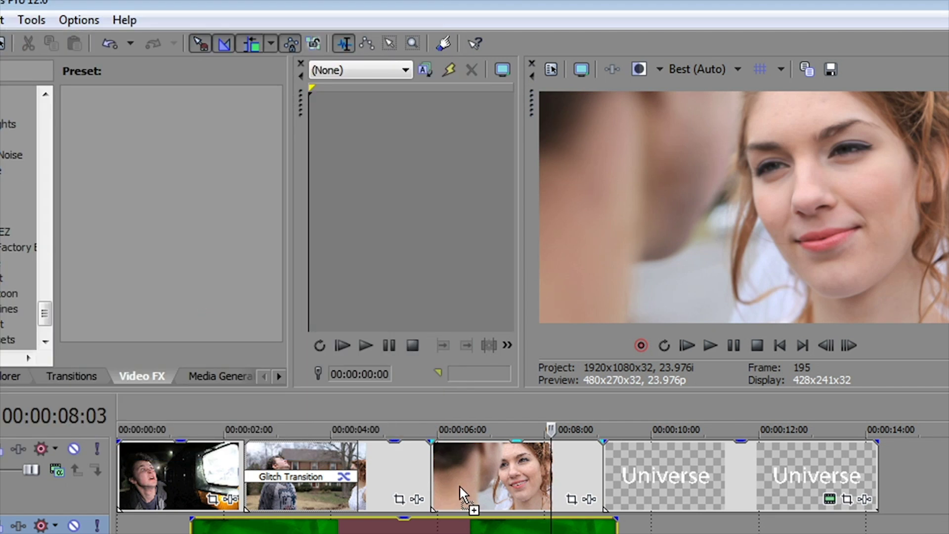
left_click_drag(458, 484, 458, 484)
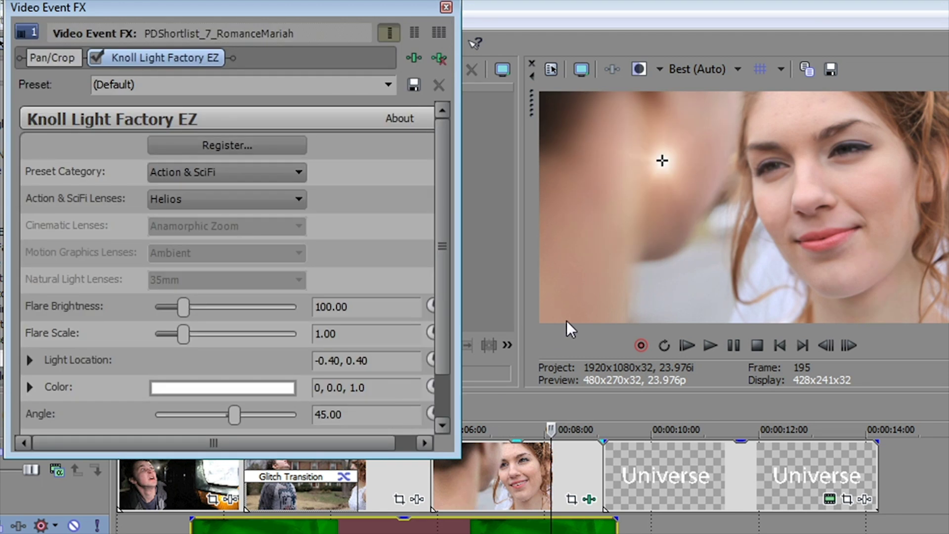
Browse the flare preset categories, keep Action & SciFi, and toggle Show Lens Library.
left_click(297, 175)
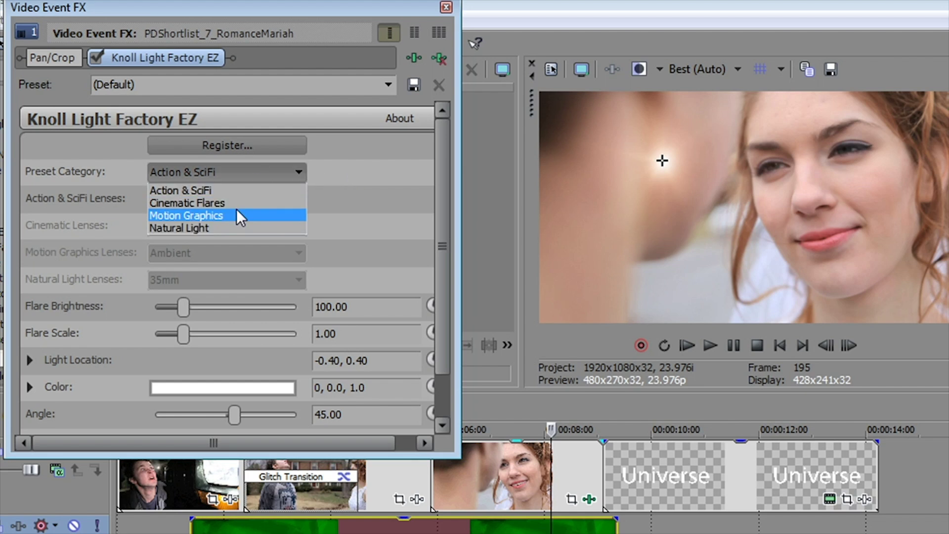
left_click(445, 227)
left_click_drag(446, 227, 429, 327)
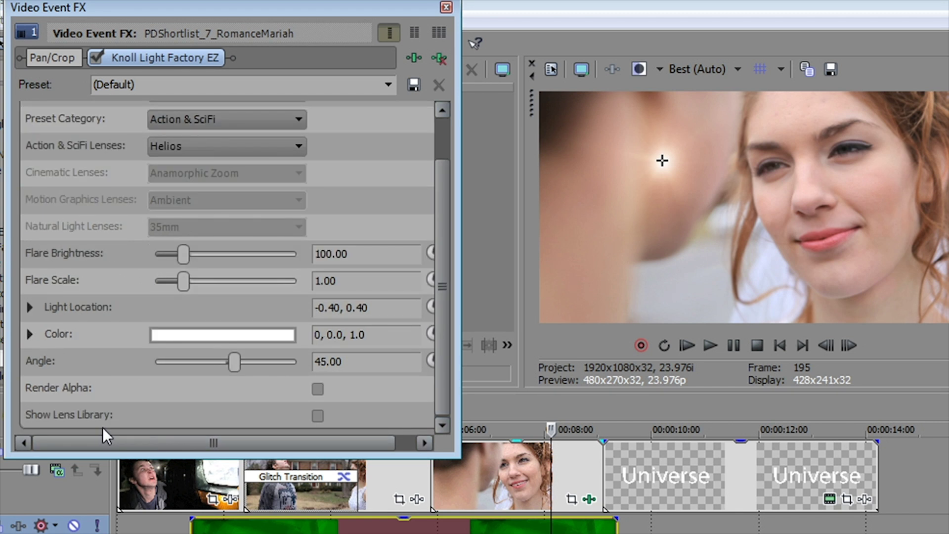
left_click(311, 413)
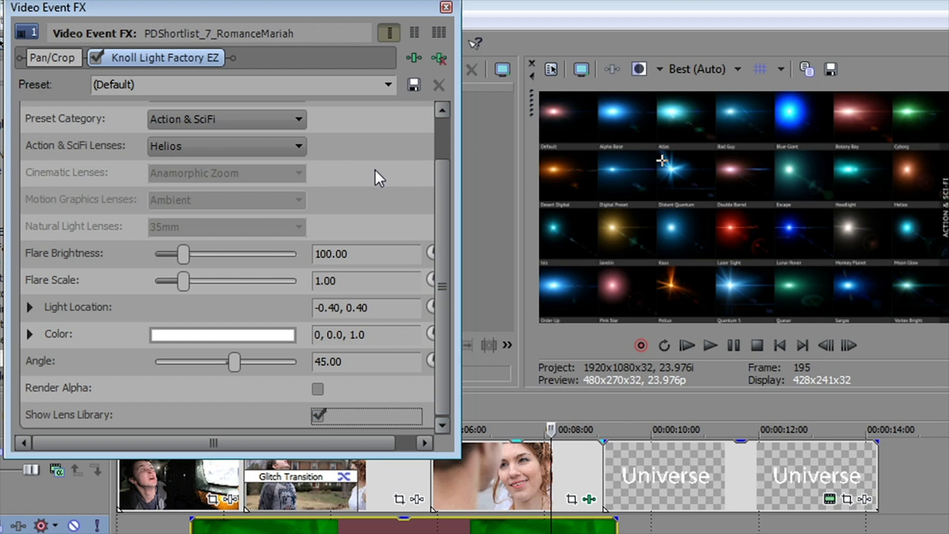
left_click(317, 416)
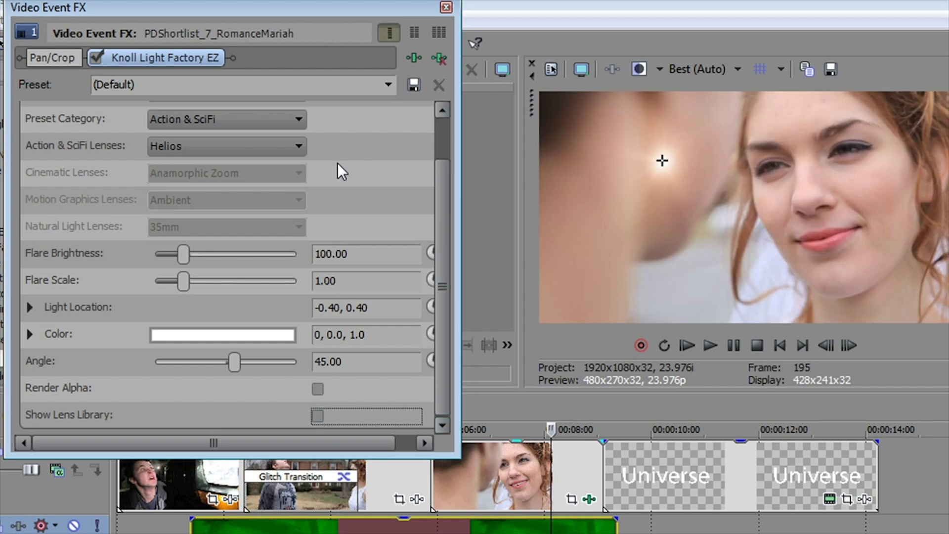
Choose the Moon Glow lens, raise its brightness slightly, and close the effects window.
left_click(296, 142)
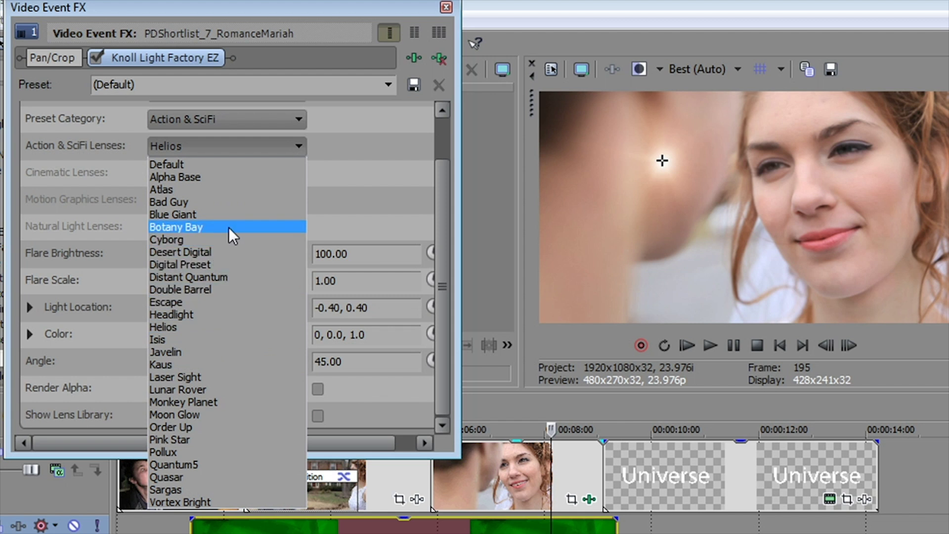
left_click(209, 415)
left_click_drag(183, 254, 191, 249)
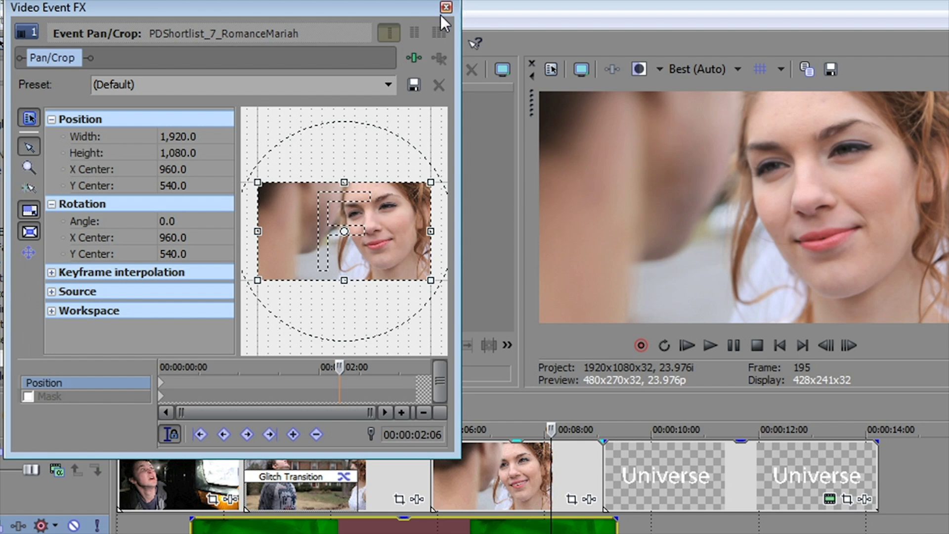
left_click(446, 6)
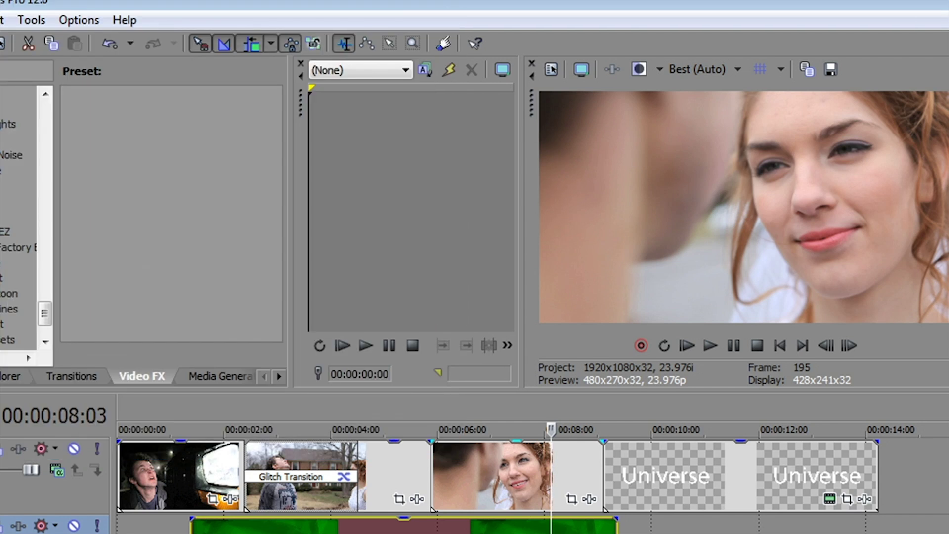
Apply Holomatrix to the woman clip and preview the Hologram - Unstable Blue and Old TV - Terrible Reception presets.
left_click_drag(20, 276, 513, 469)
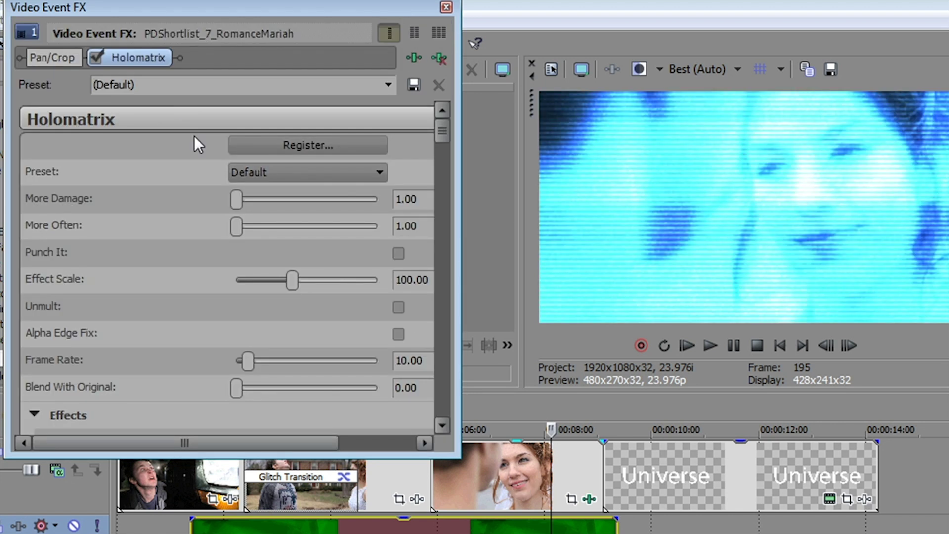
left_click(243, 174)
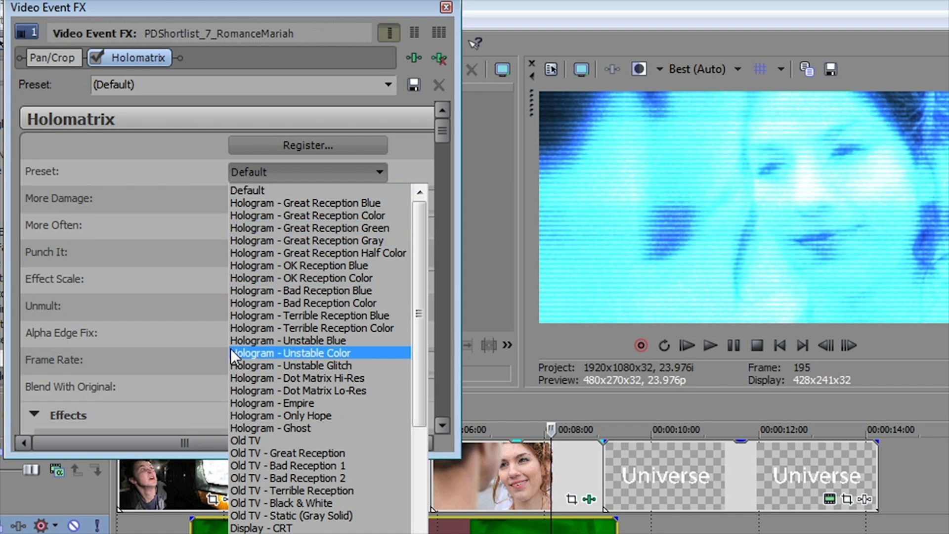
left_click(245, 342)
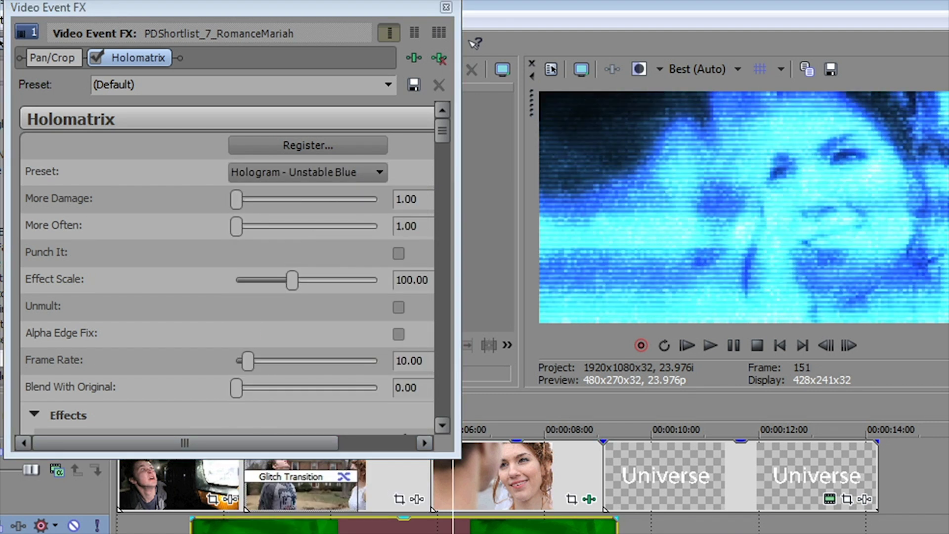
key("space")
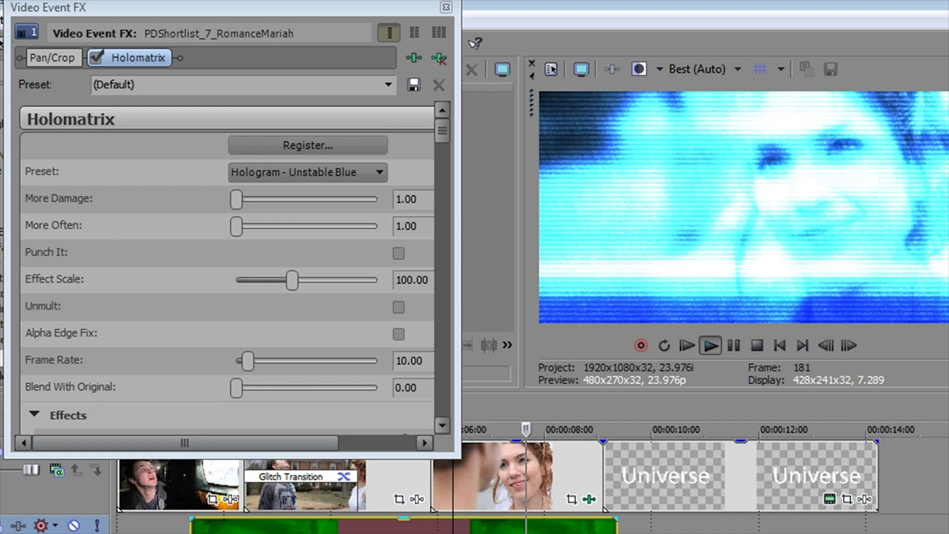
left_click(346, 172)
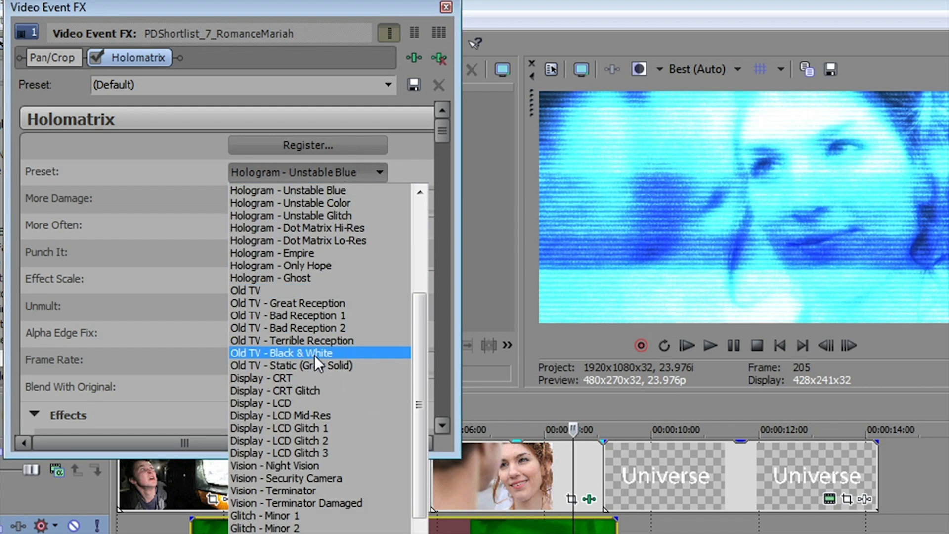
left_click(322, 340)
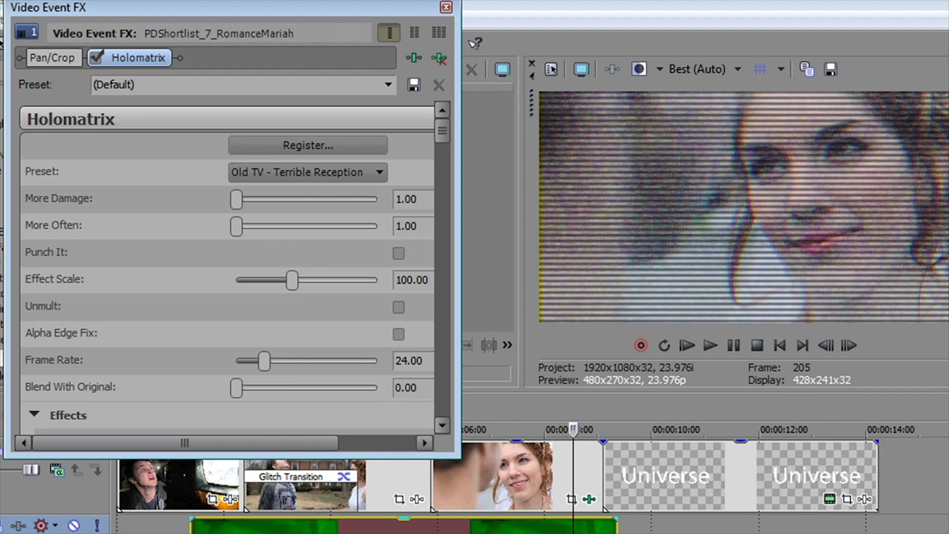
key("space")
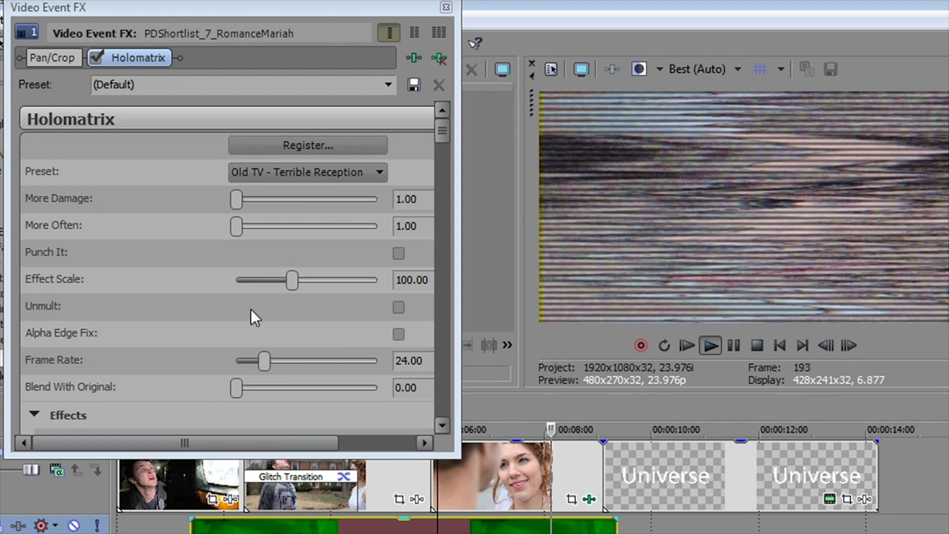
Try the Vision - Night Vision, Vision - Security Camera and Vision - Terminator Holomatrix presets.
left_click(346, 172)
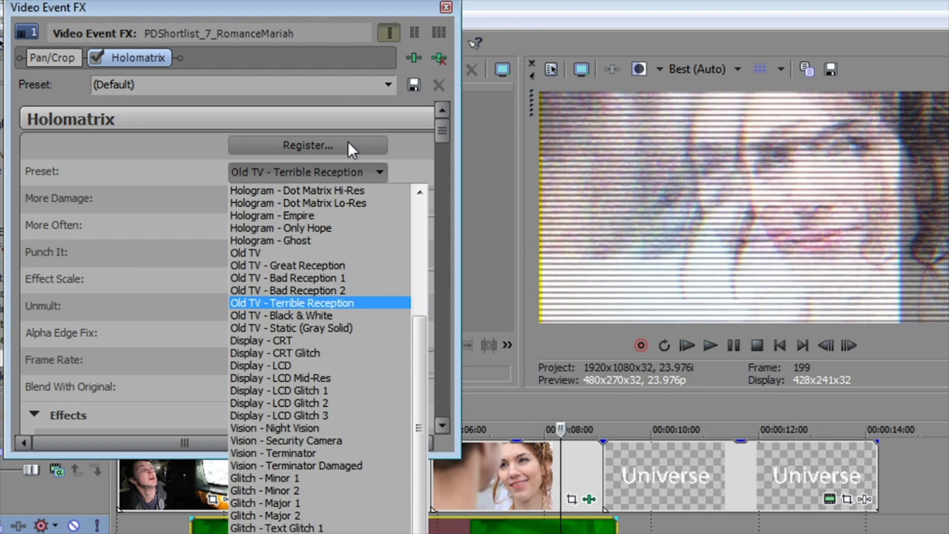
left_click(266, 432)
left_click(379, 171)
left_click(339, 435)
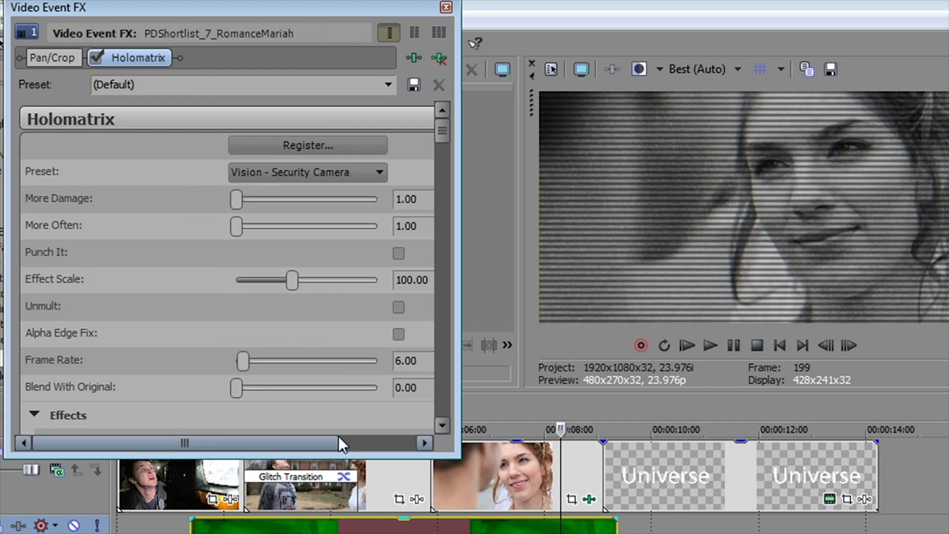
left_click(360, 167)
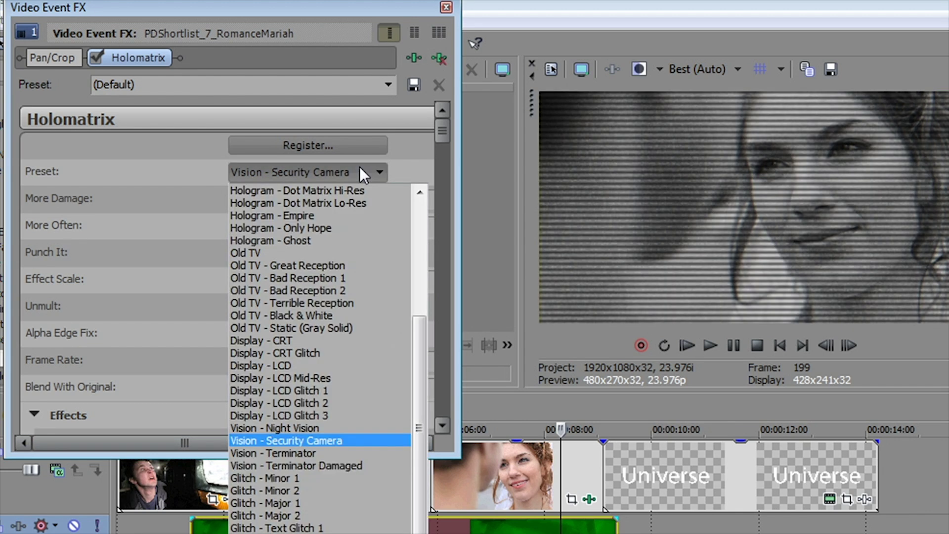
left_click(295, 453)
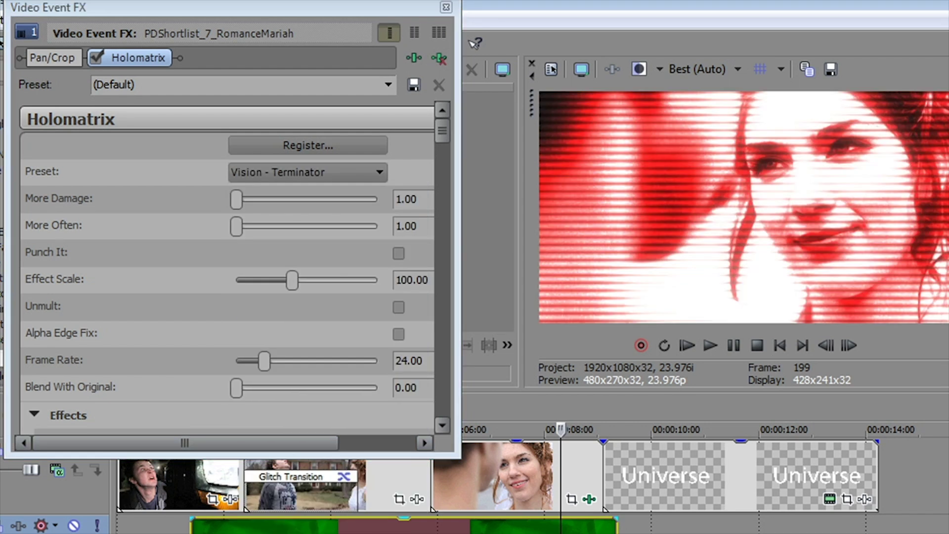
key("space")
Settle on the Vision - Terminator Damaged preset and play the clip to preview it.
left_click(343, 175)
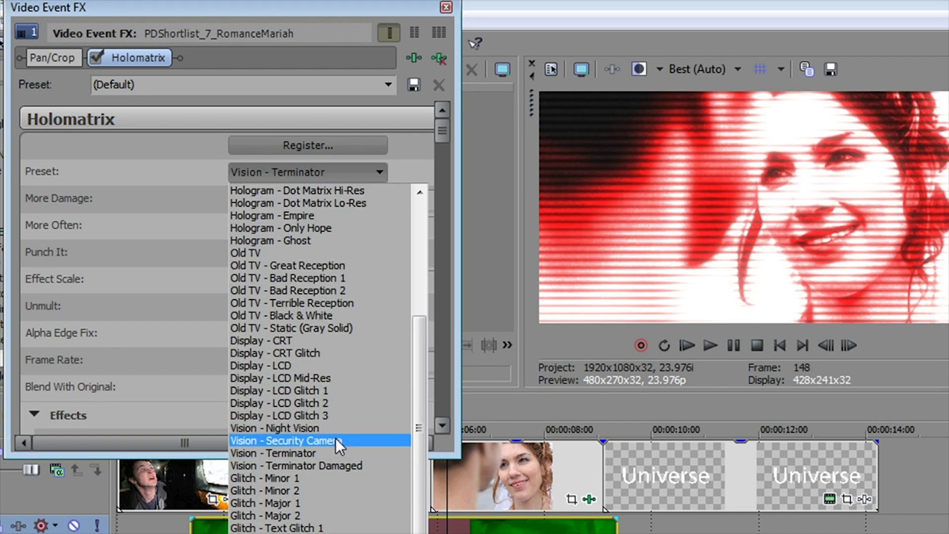
left_click(338, 466)
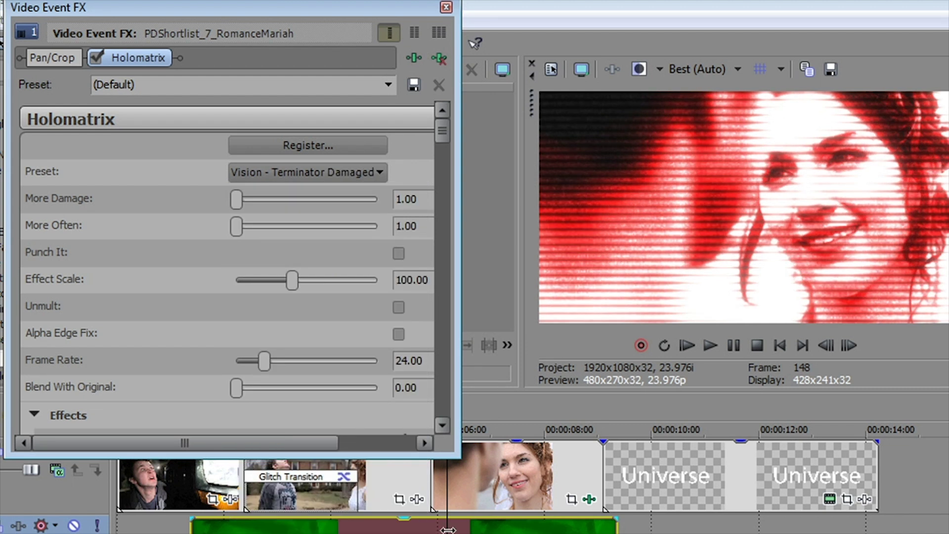
key("space")
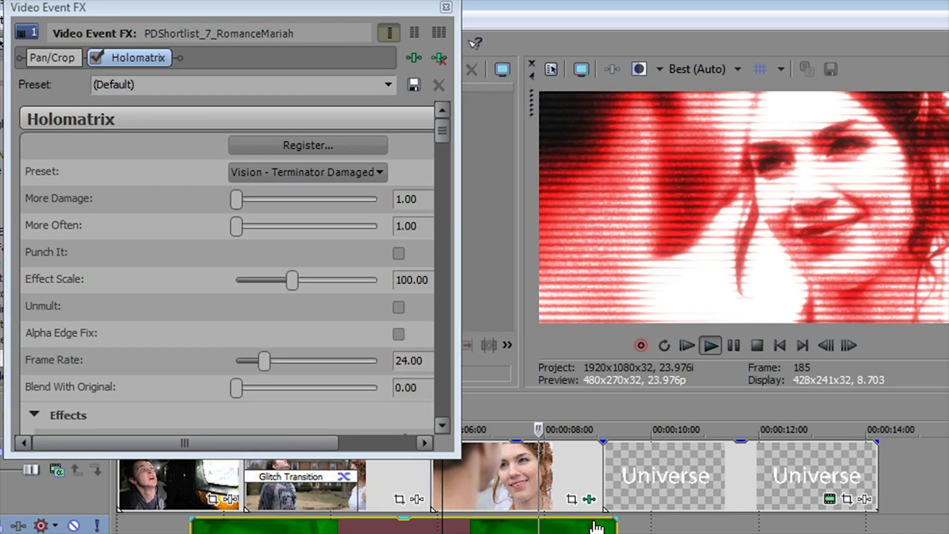
key("Return")
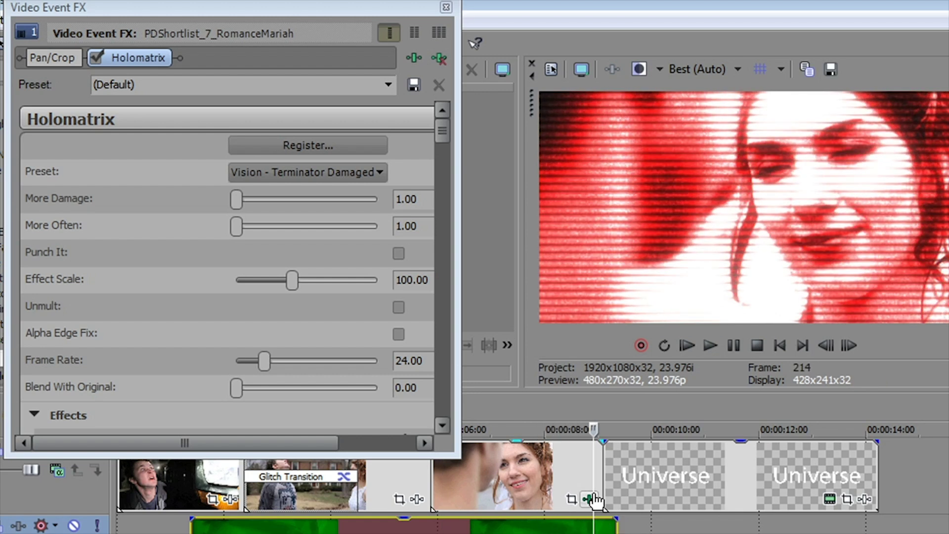
Apply Holomatrix to the Universe title events and play the title back twice.
left_click(445, 6)
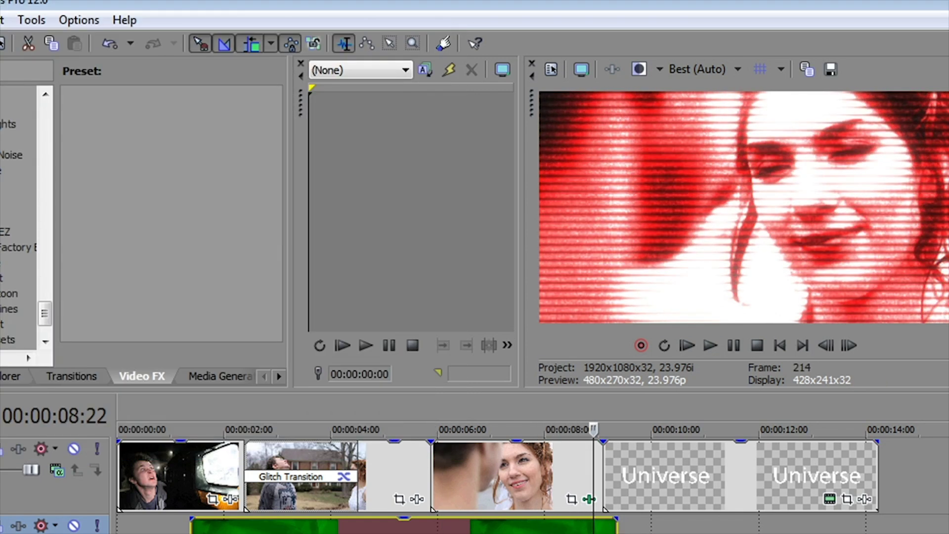
left_click(653, 489)
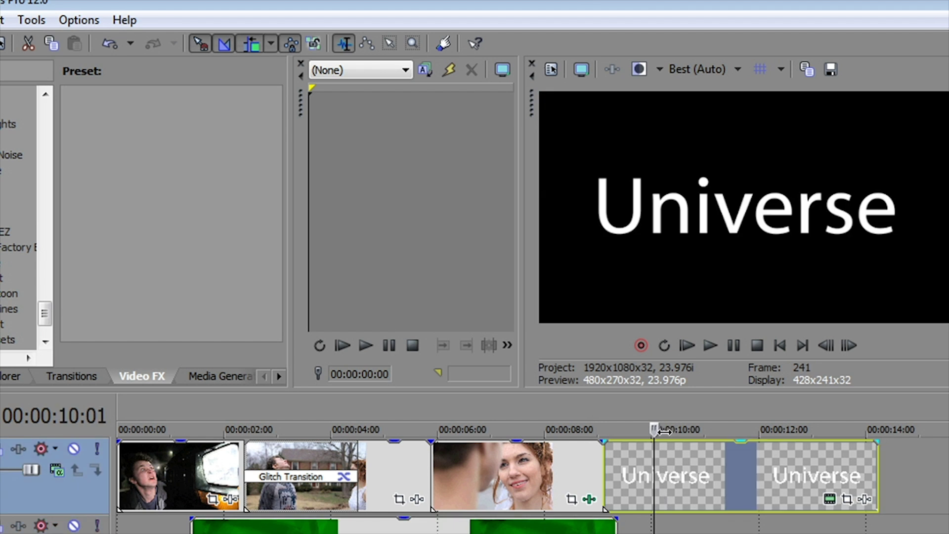
left_click_drag(653, 429, 627, 429)
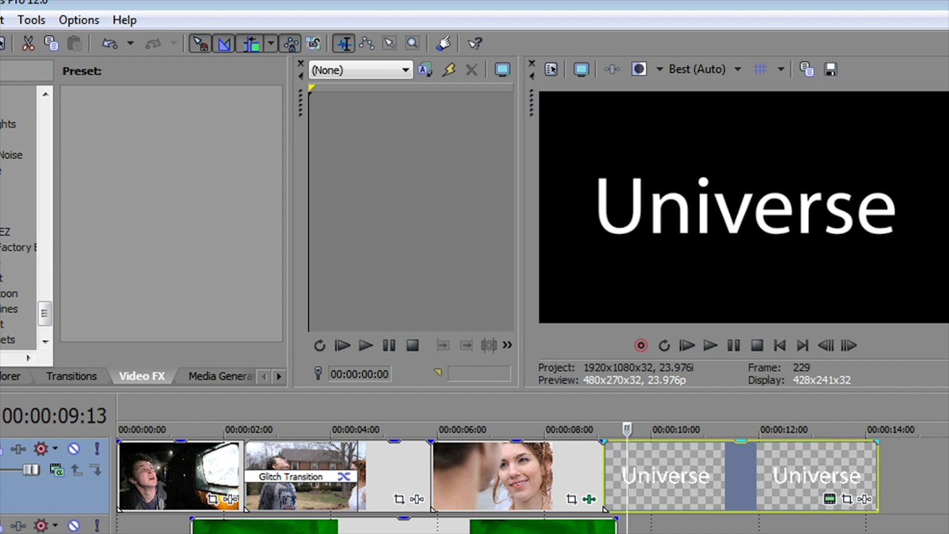
left_click_drag(19, 232, 720, 500)
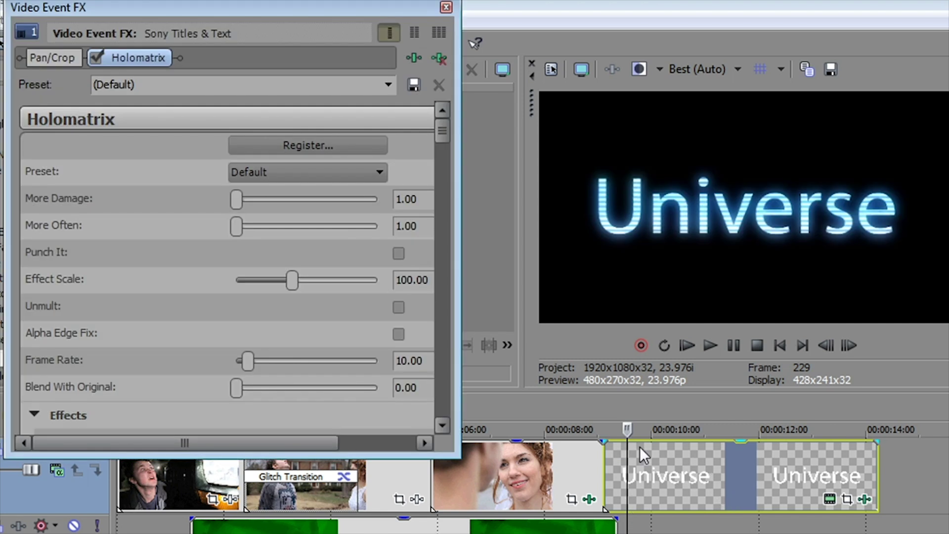
key("space")
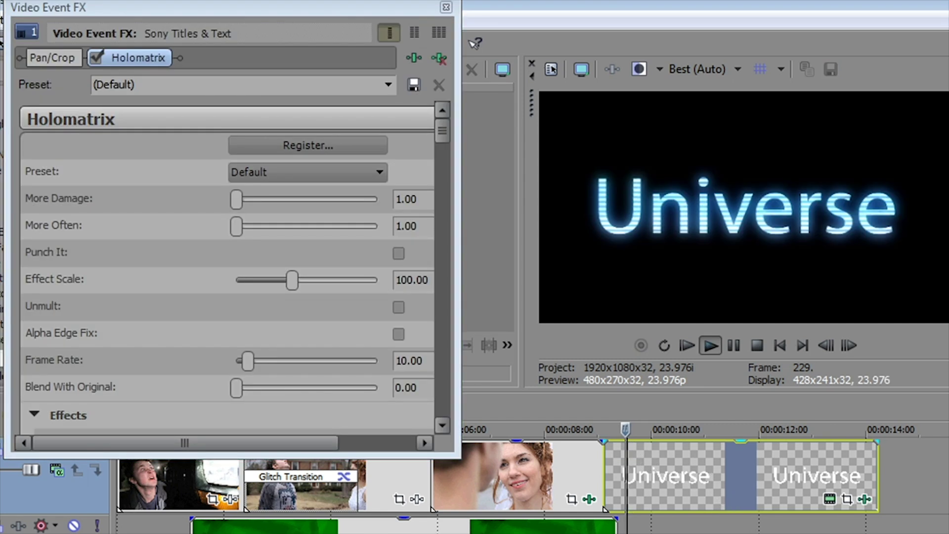
key("space")
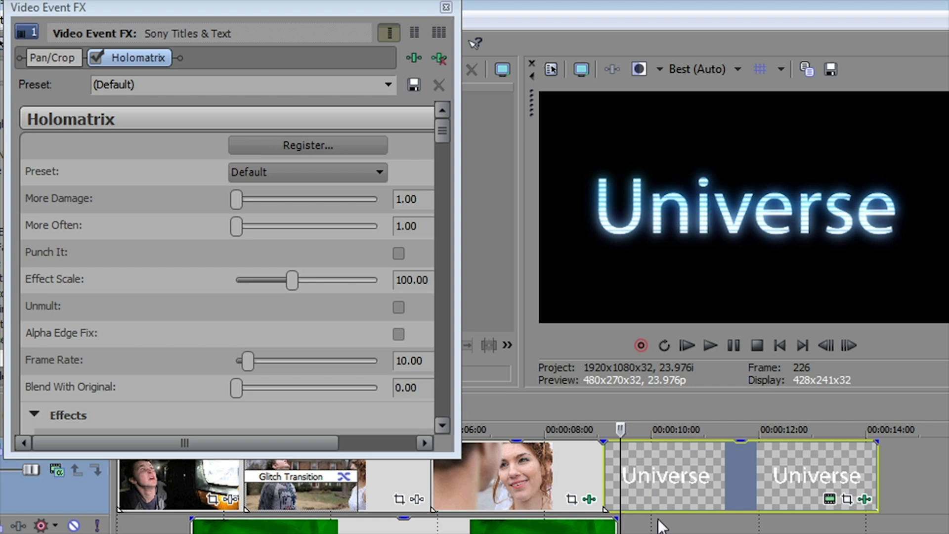
key("space")
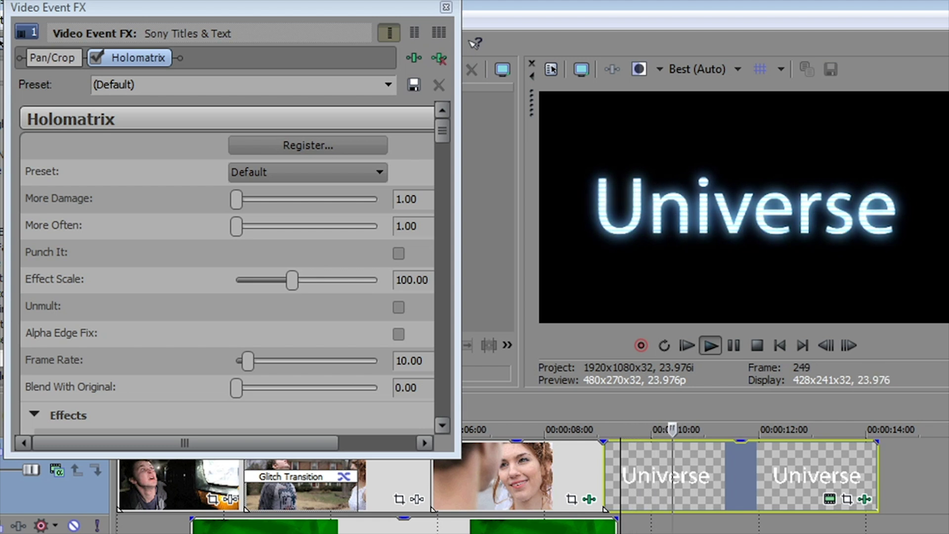
key("Return")
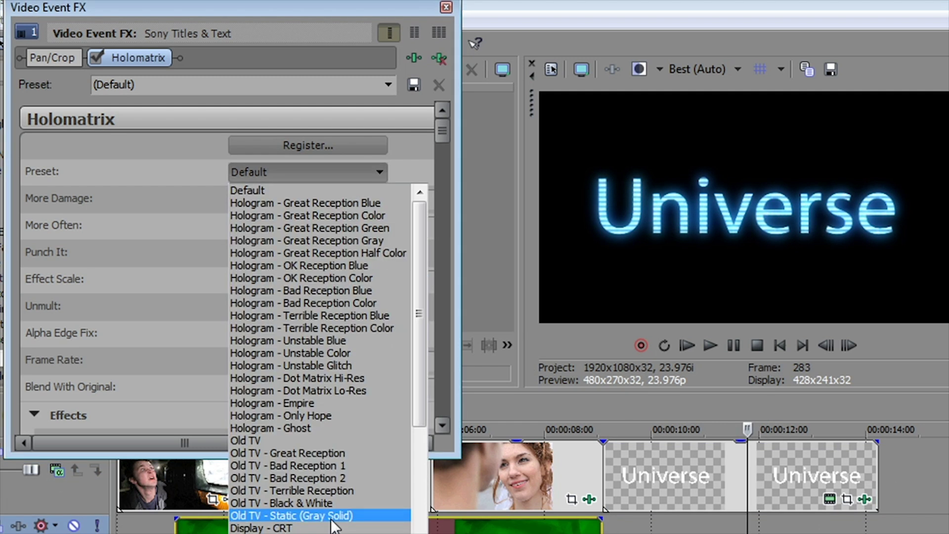
Switch the title's Holomatrix to Vision - Terminator Damaged, preview it, then remove the plug-in.
left_click_drag(422, 411, 413, 511)
left_click(368, 481)
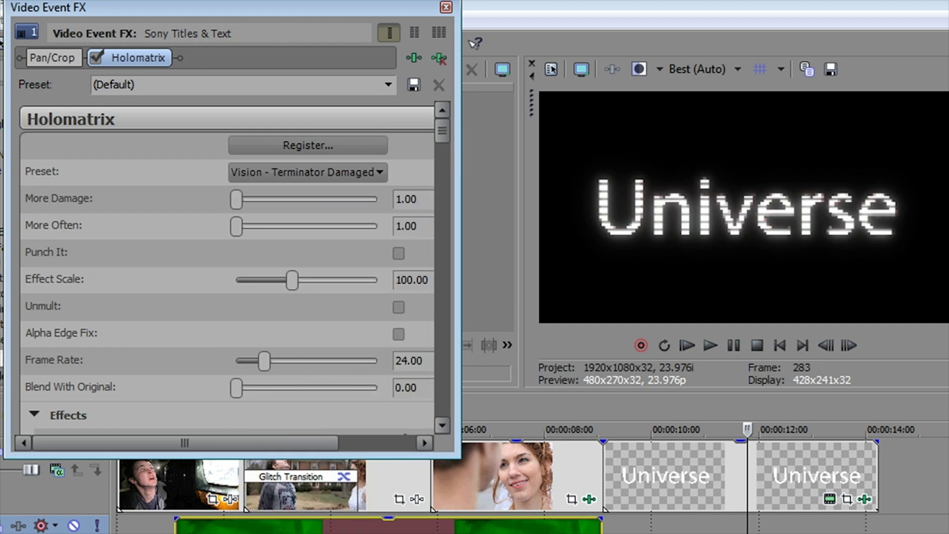
key("space")
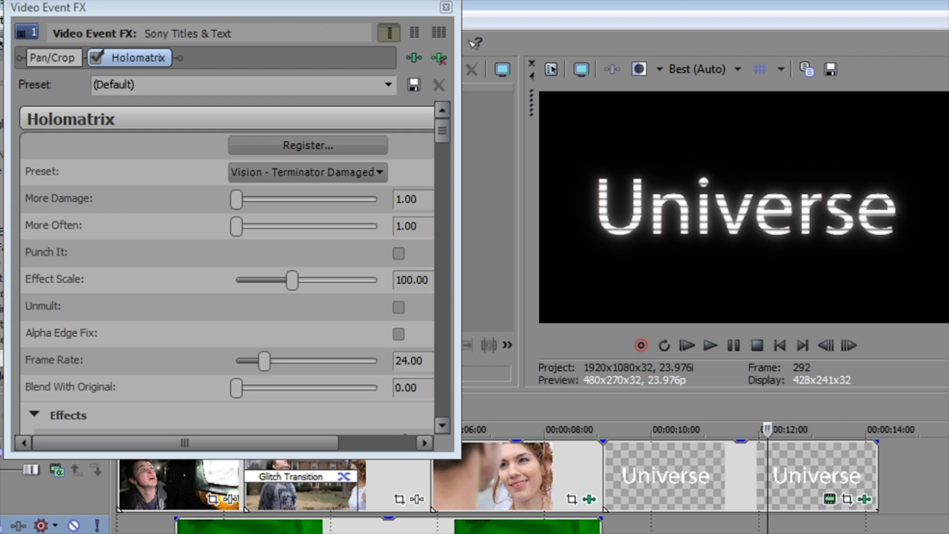
left_click(442, 58)
Apply the Glo Fi video effect to the Universe title and play it back.
left_click(447, 7)
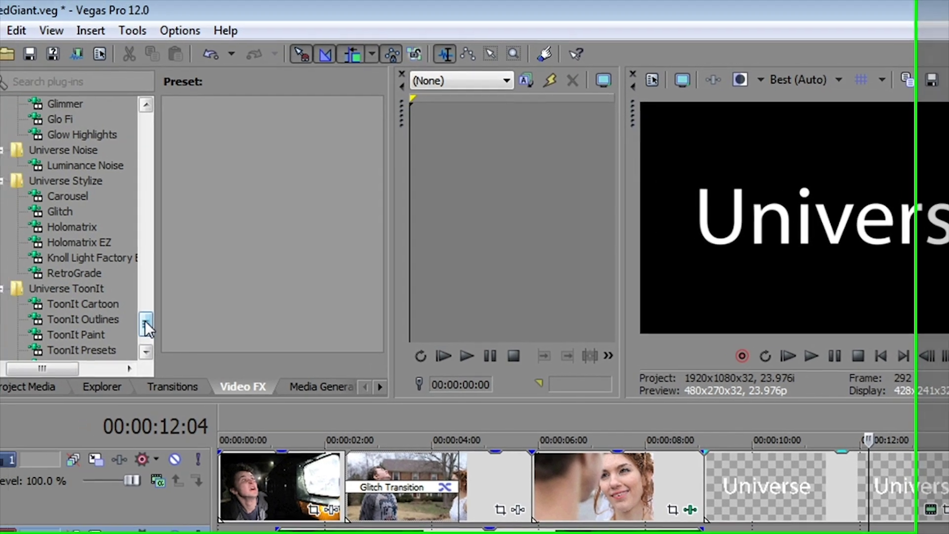
left_click_drag(44, 311, 50, 299)
left_click_drag(186, 314, 188, 310)
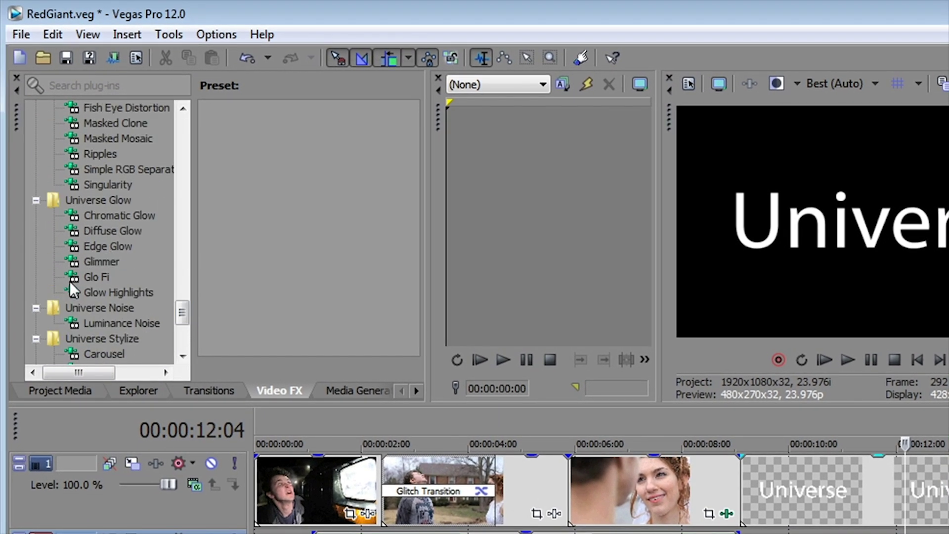
left_click_drag(78, 273, 606, 422)
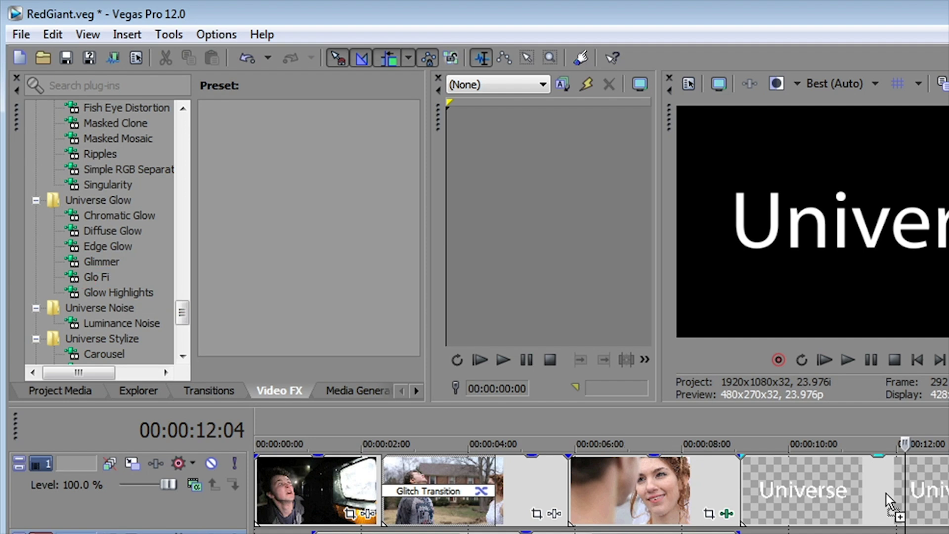
left_click_drag(832, 476, 830, 477)
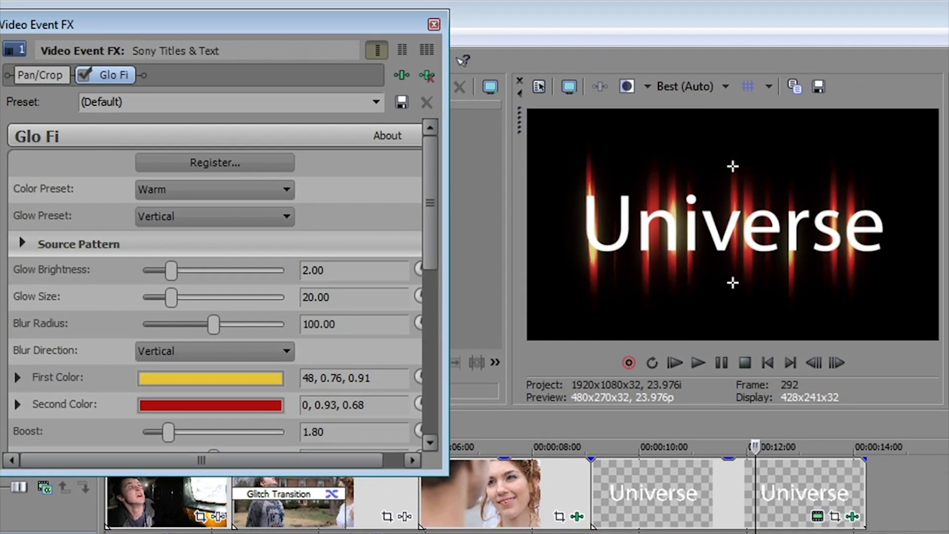
left_click(612, 446)
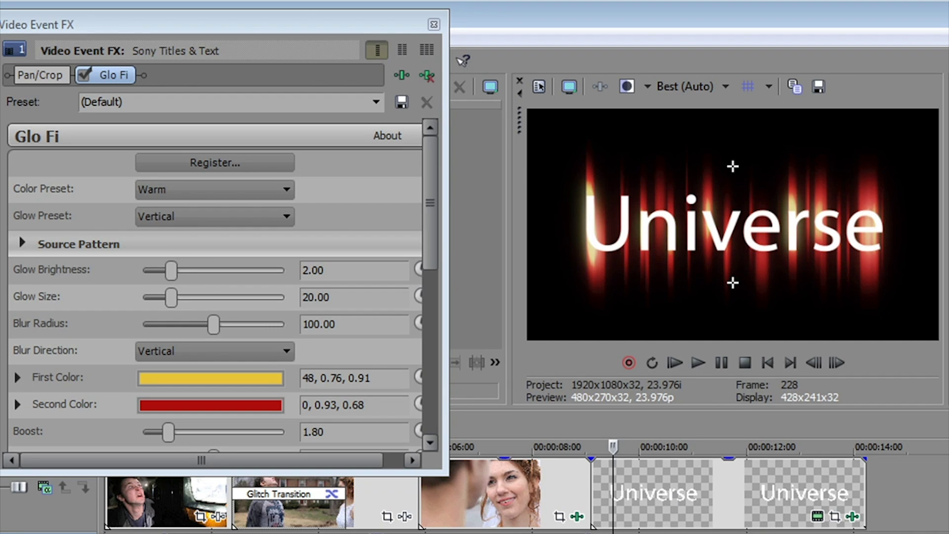
key("space")
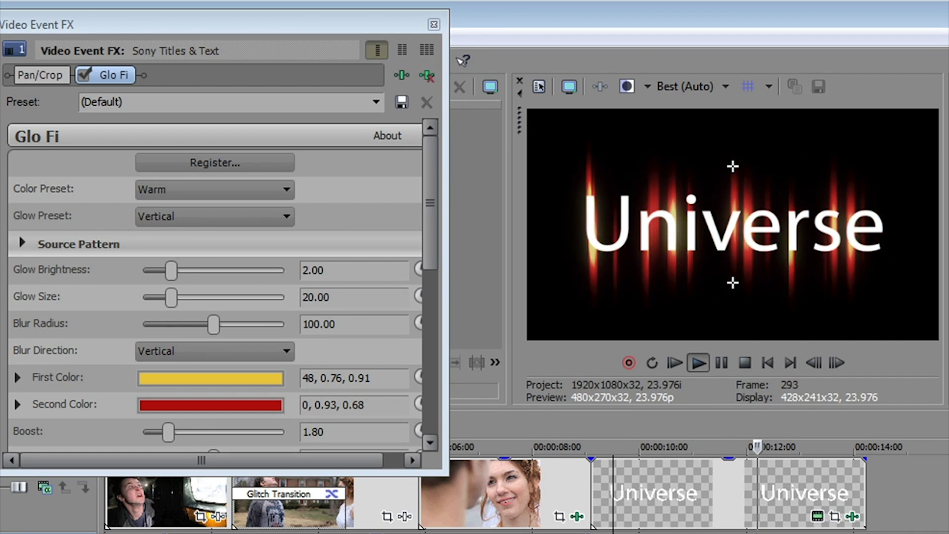
key("space")
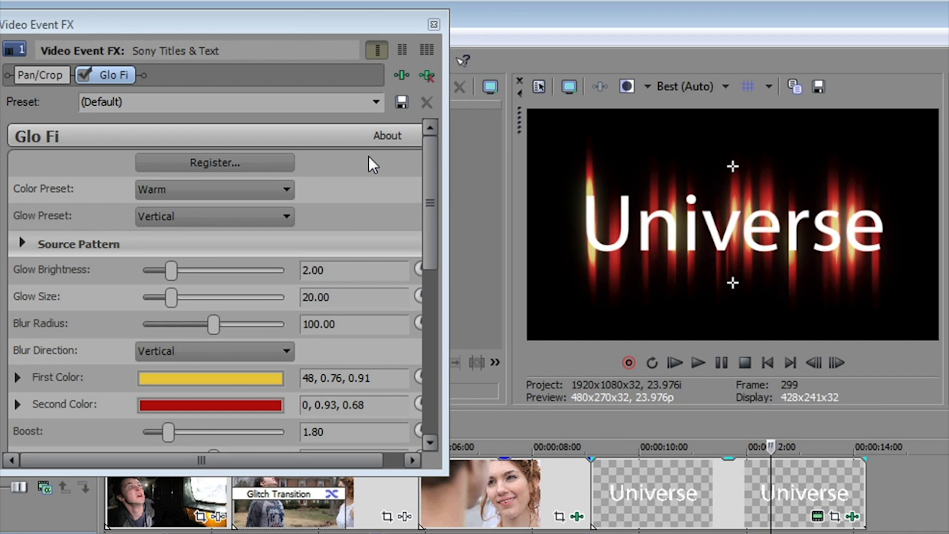
Set the Glo Fi Glow Preset to Overbright H and replay the title.
left_click(221, 210)
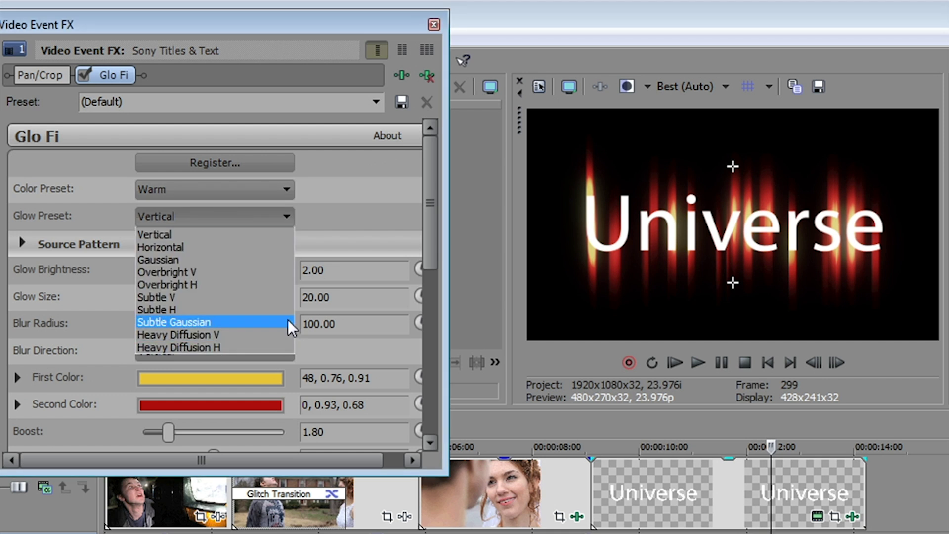
left_click(242, 285)
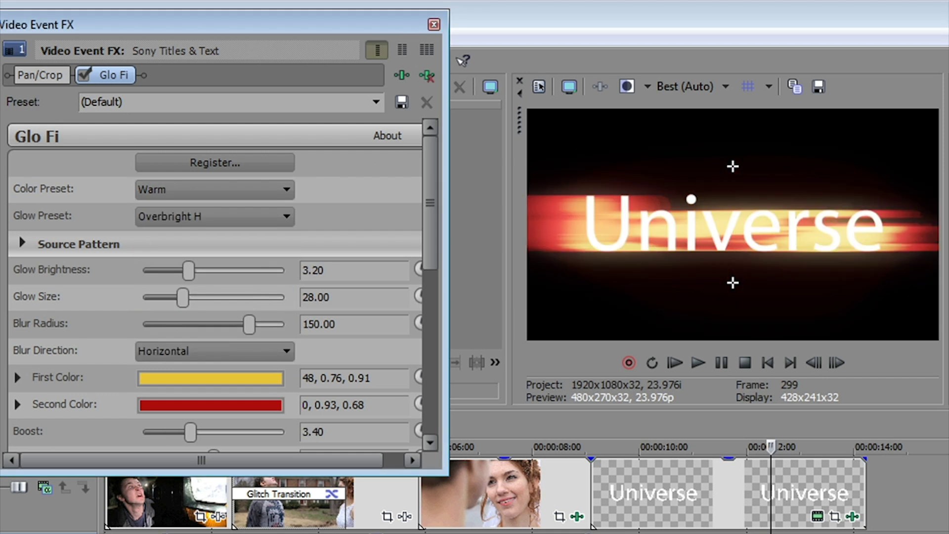
key("space")
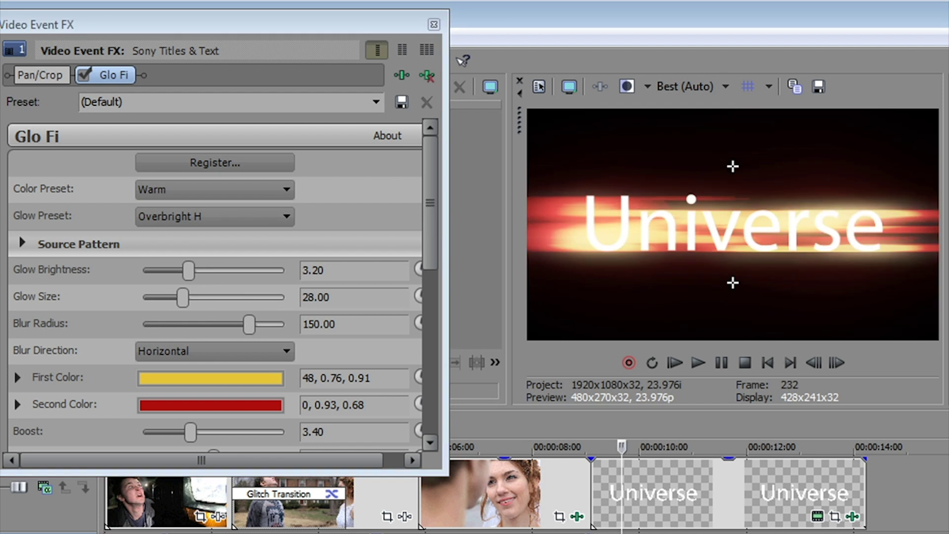
key("space")
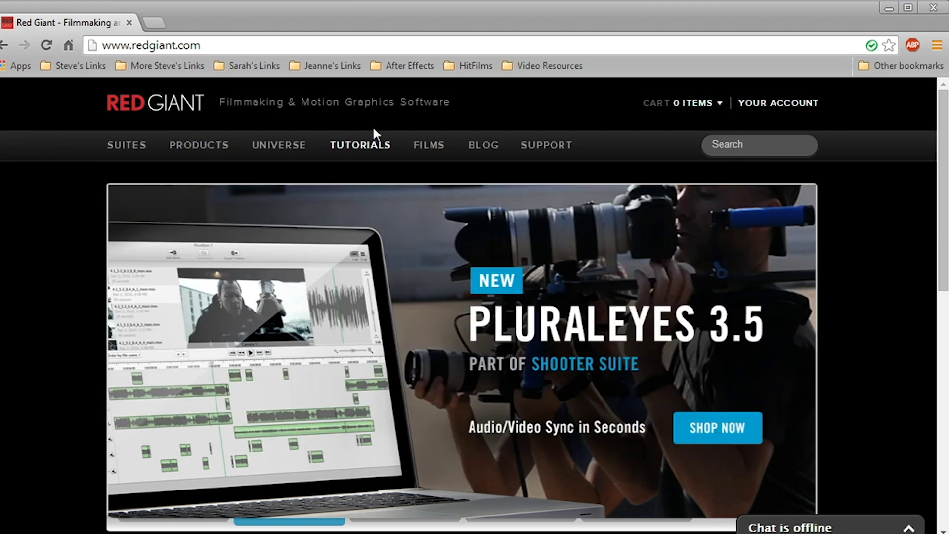
Open the Universe Tools gallery and scroll down to Camera Shake, Carousel and Channel Blur.
mouse_move(303, 155)
left_click(350, 216)
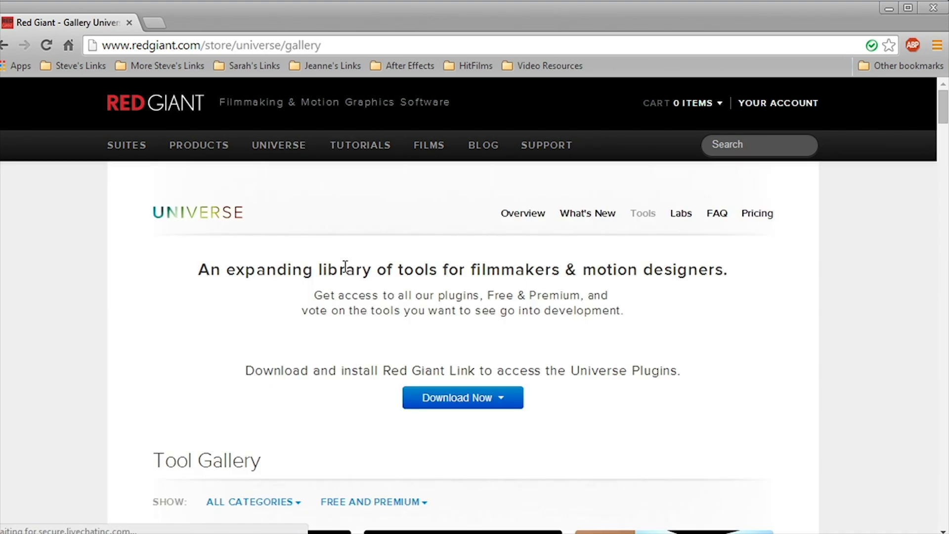
scroll(786, 263, "down", 4)
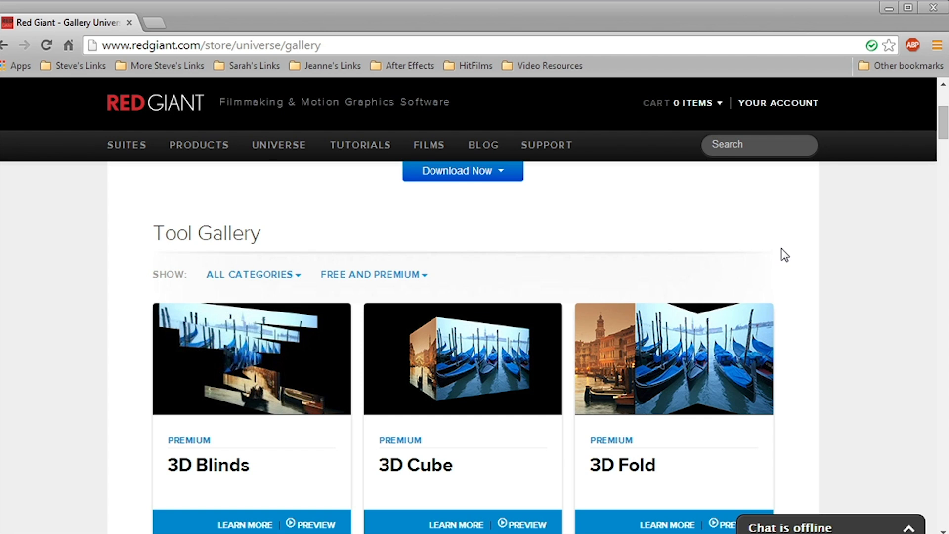
scroll(785, 255, "down", 4)
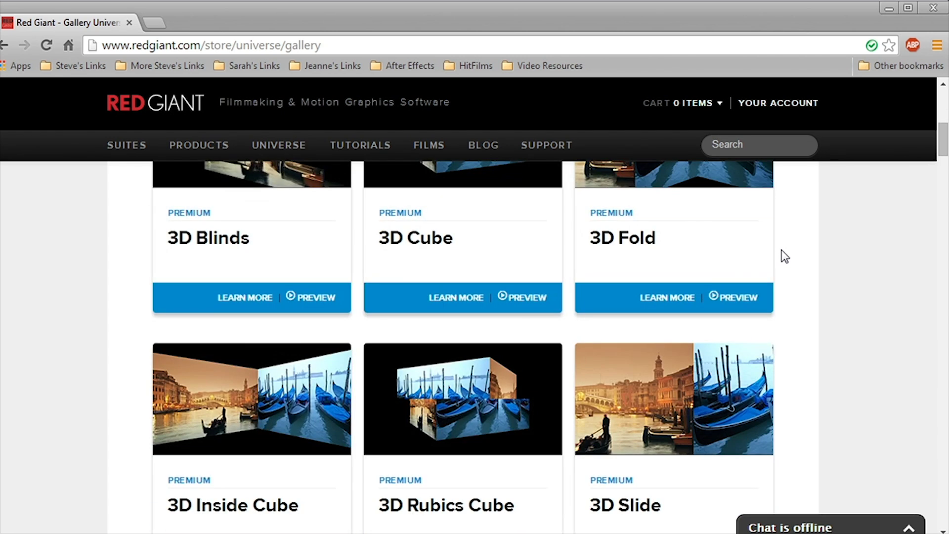
scroll(785, 256, "down", 7)
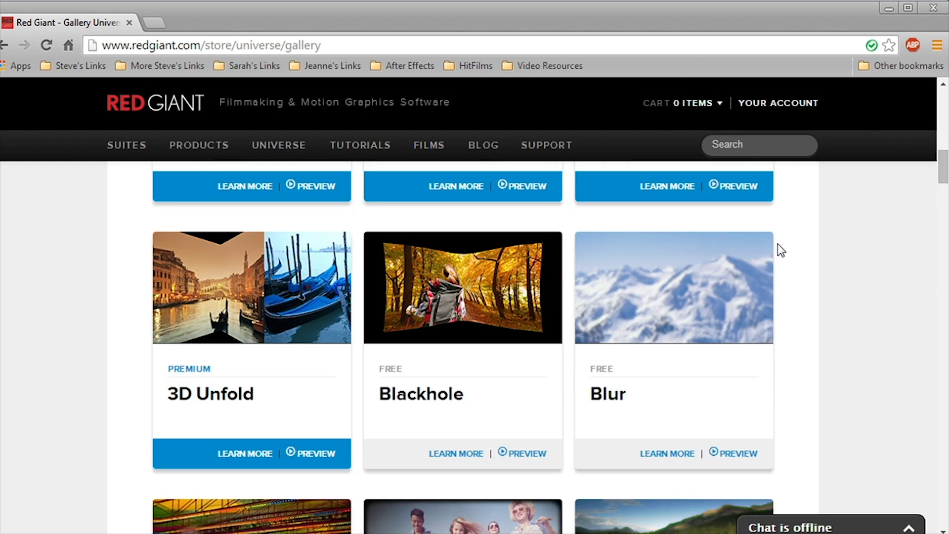
scroll(777, 244, "down", 4)
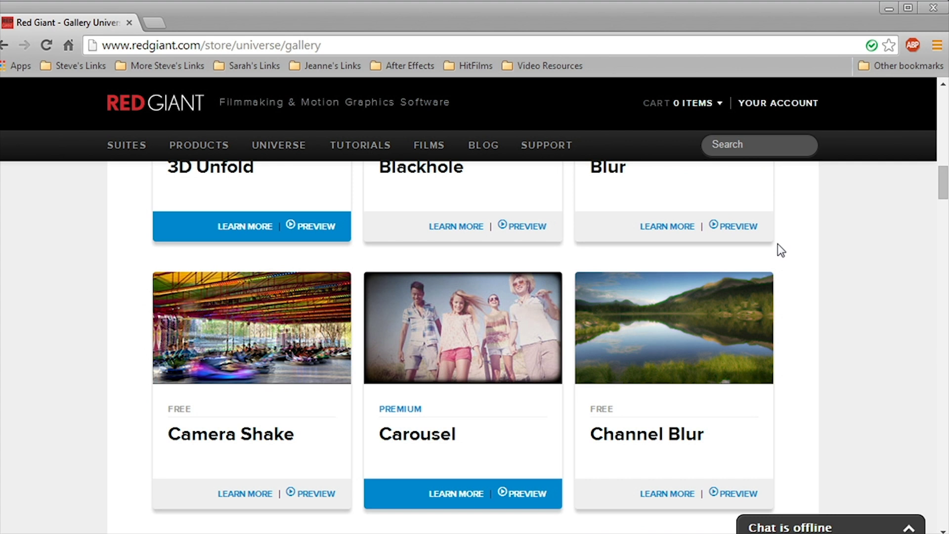